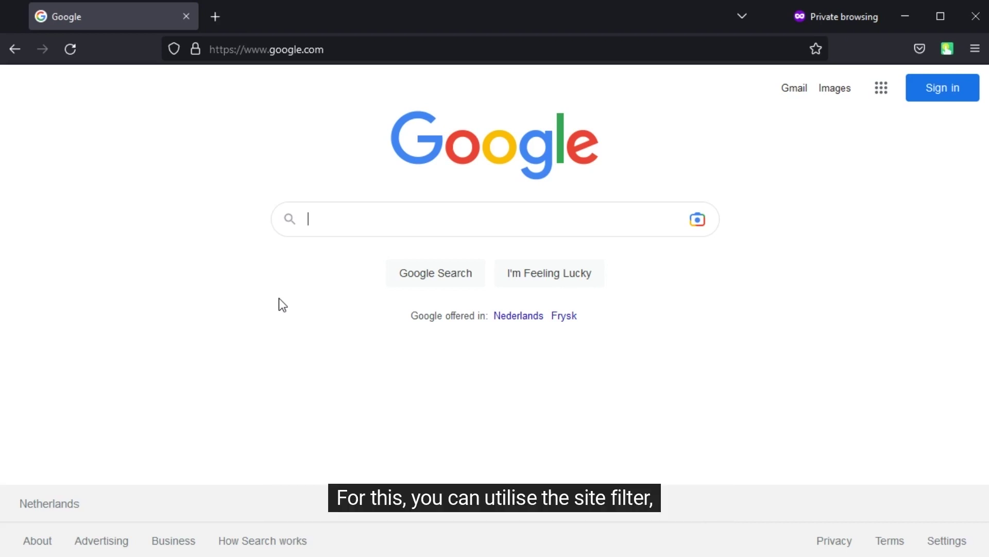
- Search Google for the exact phrase "remote access trojan" plus the word go, restricted to github.com
type("sit")
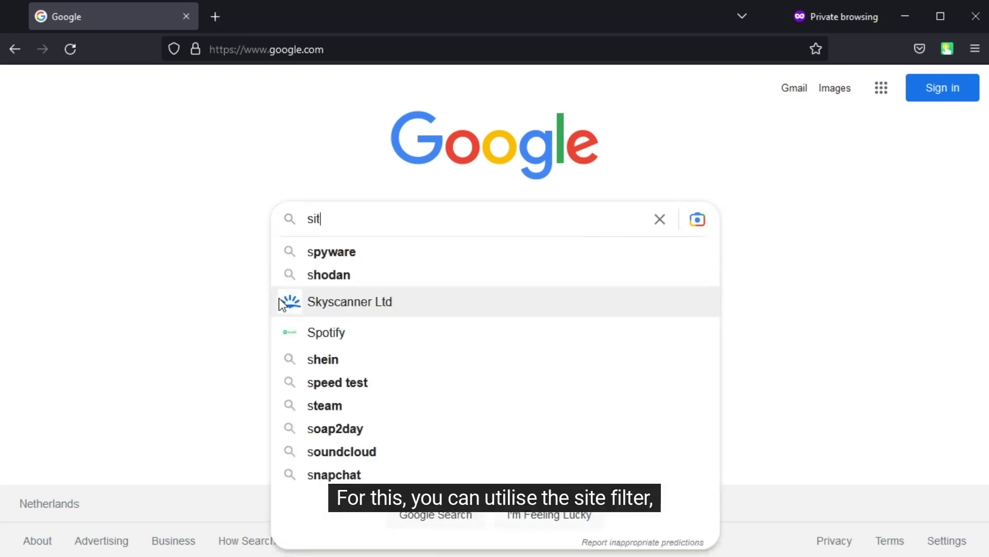
type("e:github.com ")
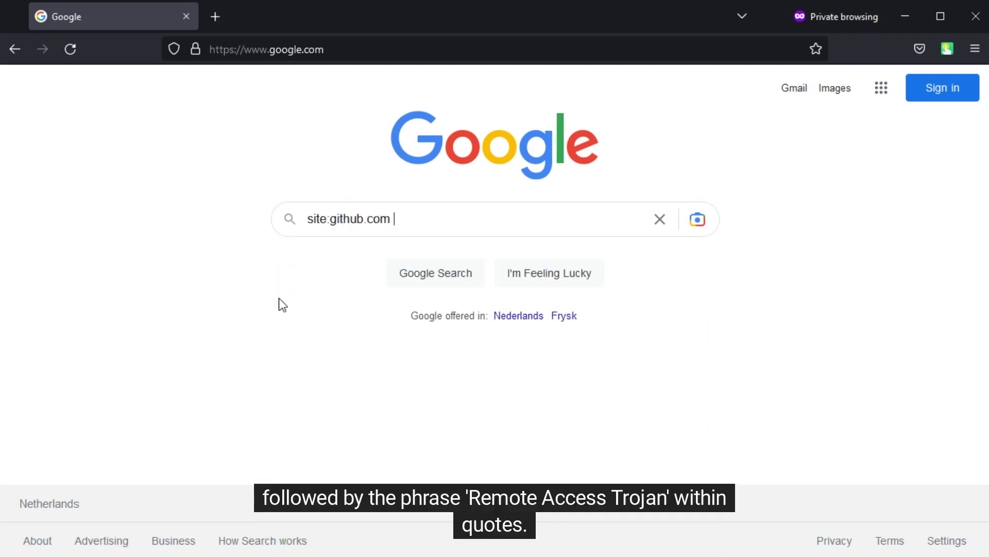
type("\"\"")
key("Left")
type("remote access trojan")
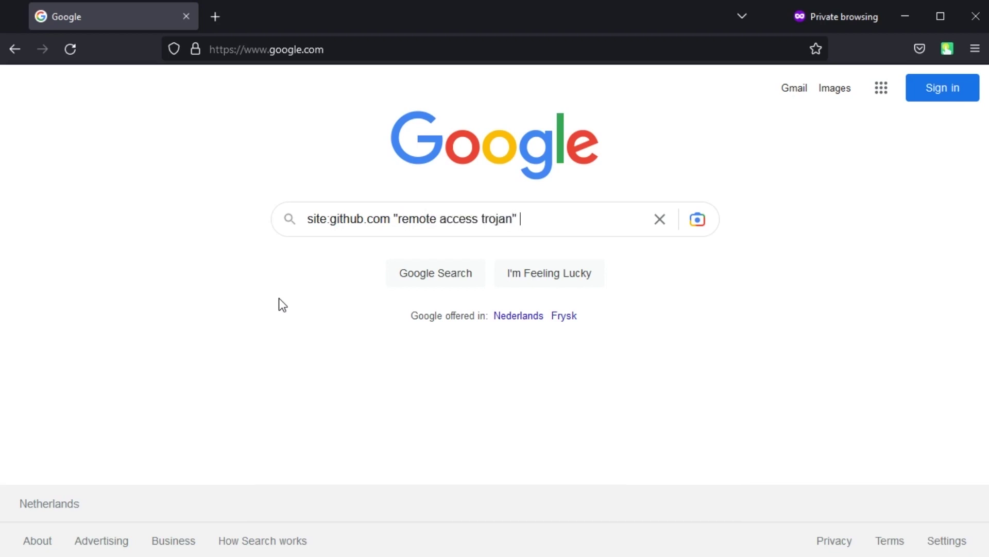
type(" go")
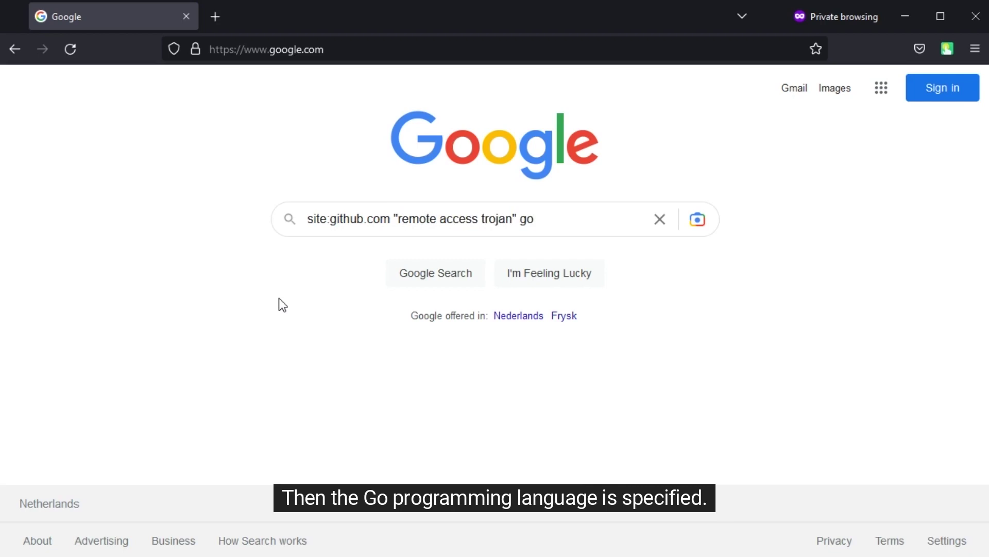
key("Return")
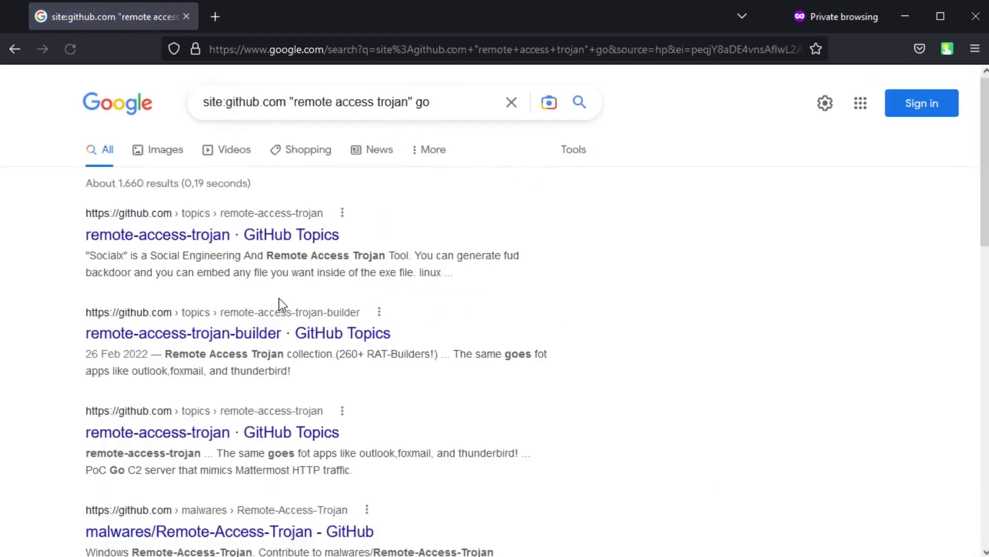
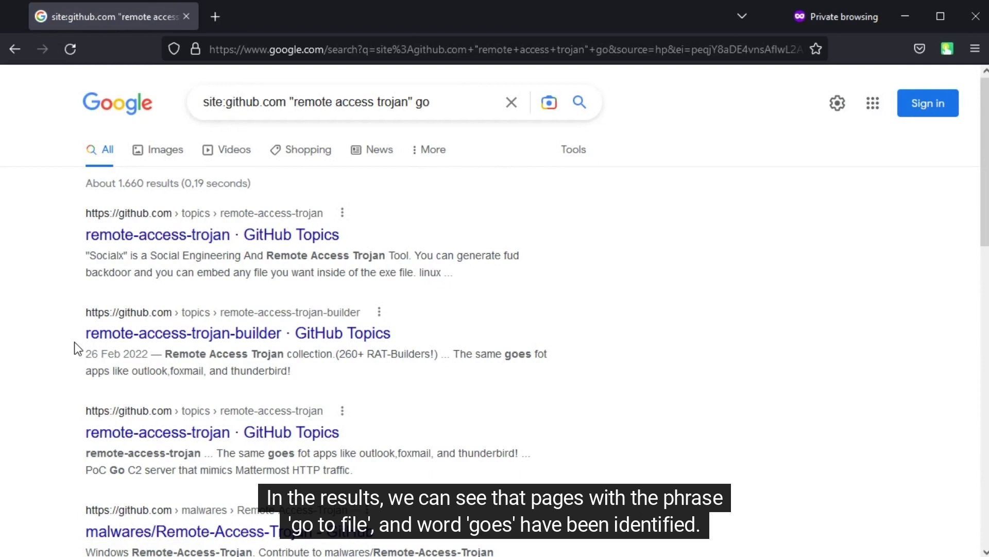
- Refine the query to site:github.com "remote access trojan" "go", with go as an exact term, and rerun the search
scroll(72, 366, "down", 3)
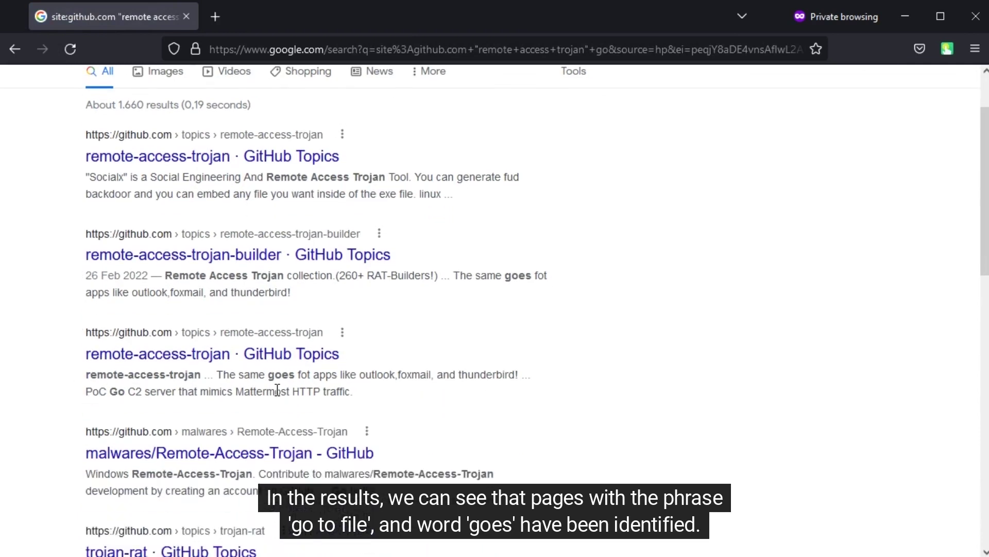
scroll(302, 386, "down", 3)
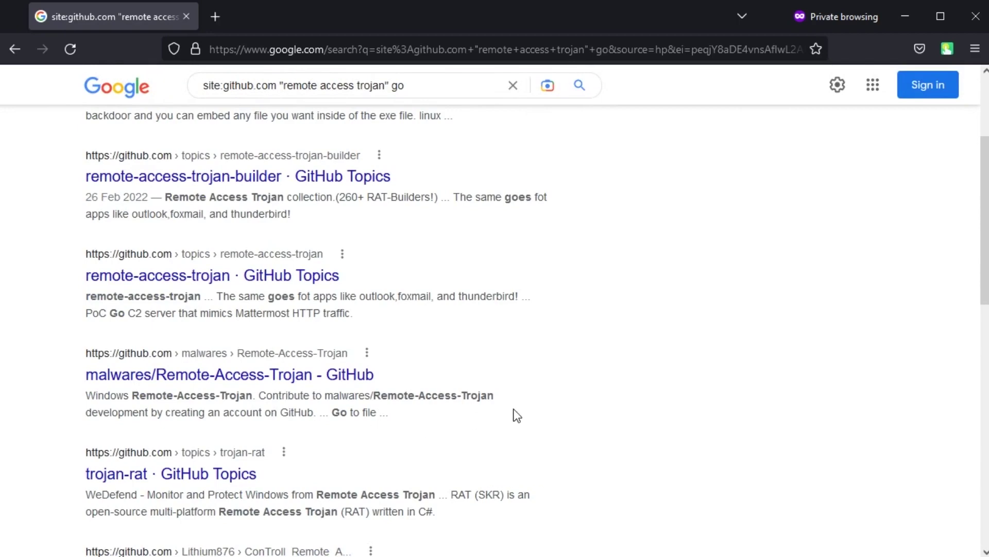
scroll(517, 416, "up", 3)
left_click(439, 100)
key("BackSpace")
key("BackSpace")
type("\"\"")
key("Left")
type("go")
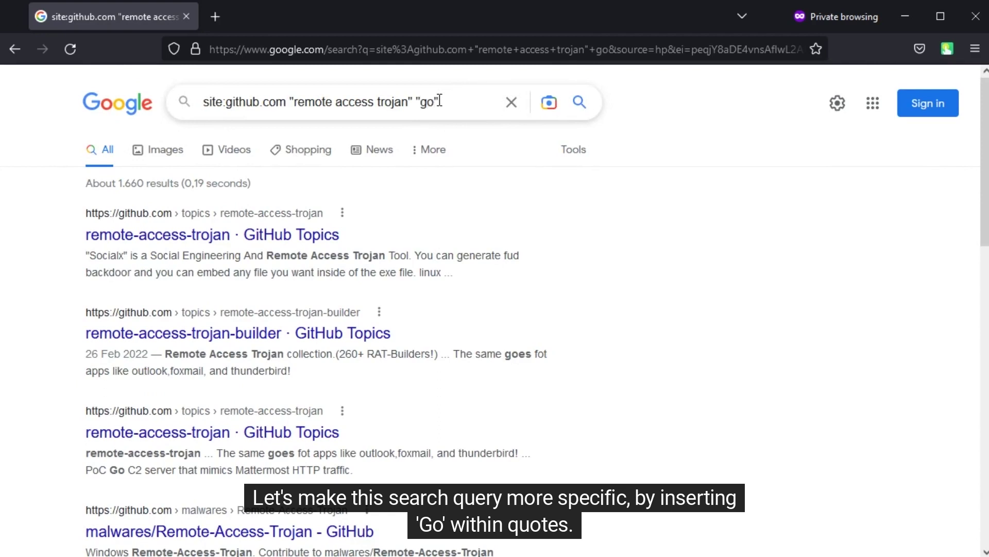
key("Return")
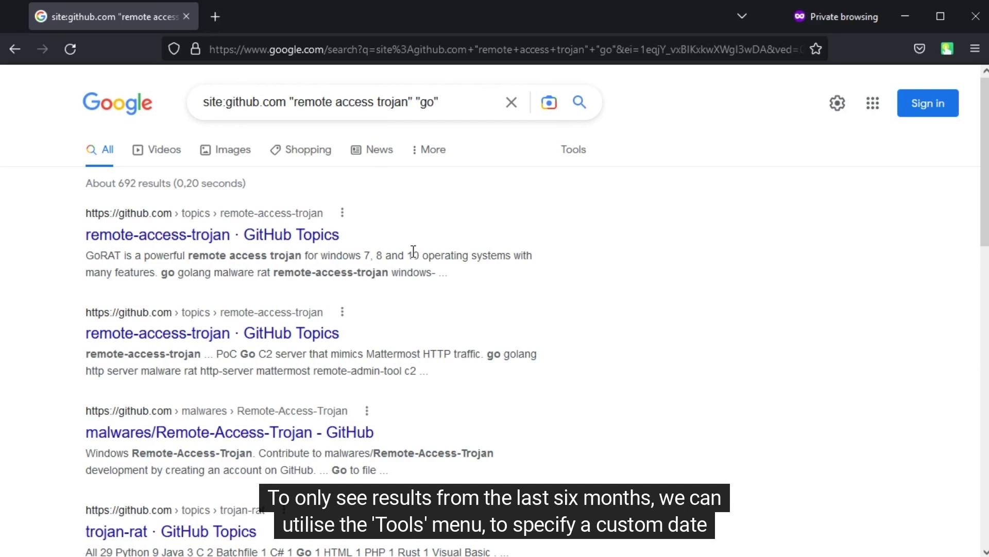
- Limit the search results to a custom date range from 07/01/2022 to 12/22/2022 and look through the listed repositories
left_click(571, 150)
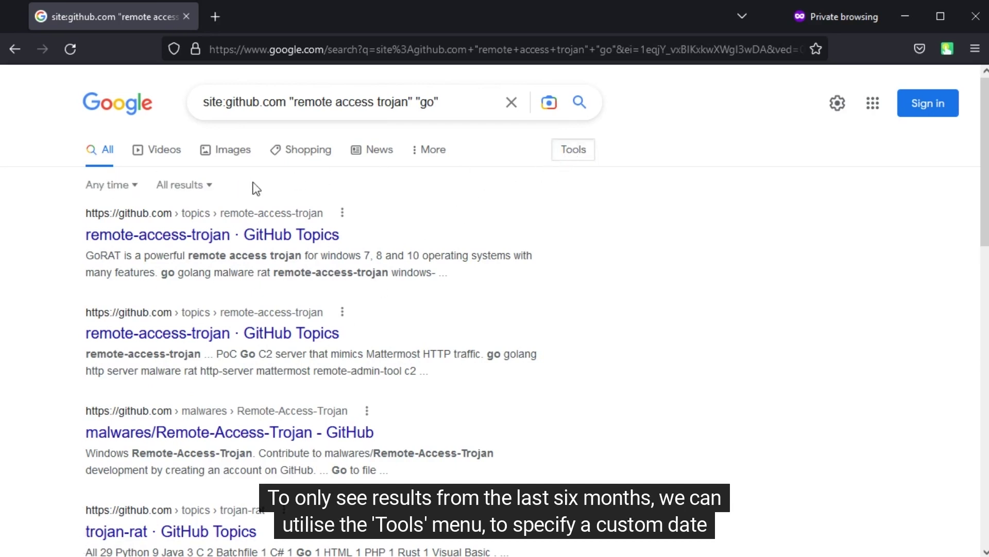
left_click(108, 185)
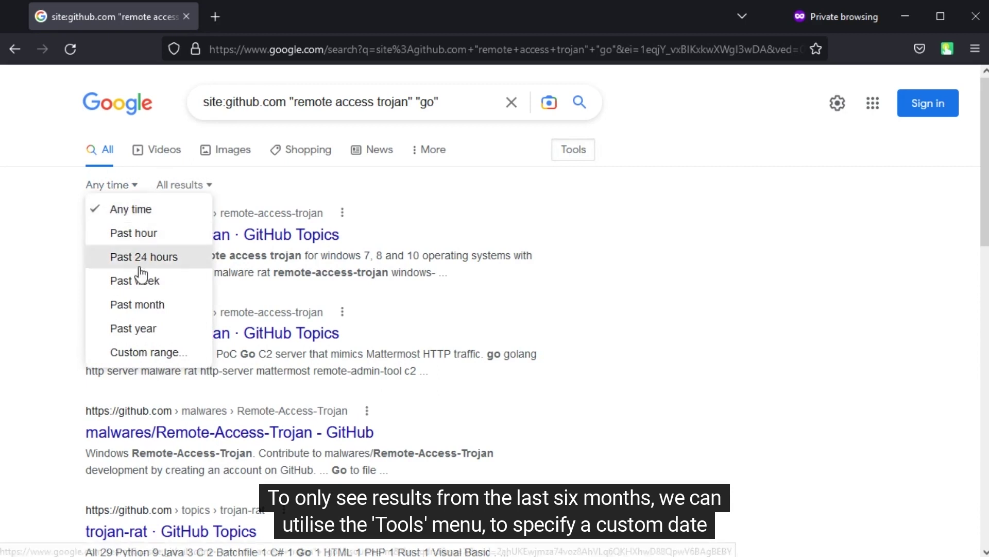
left_click(142, 356)
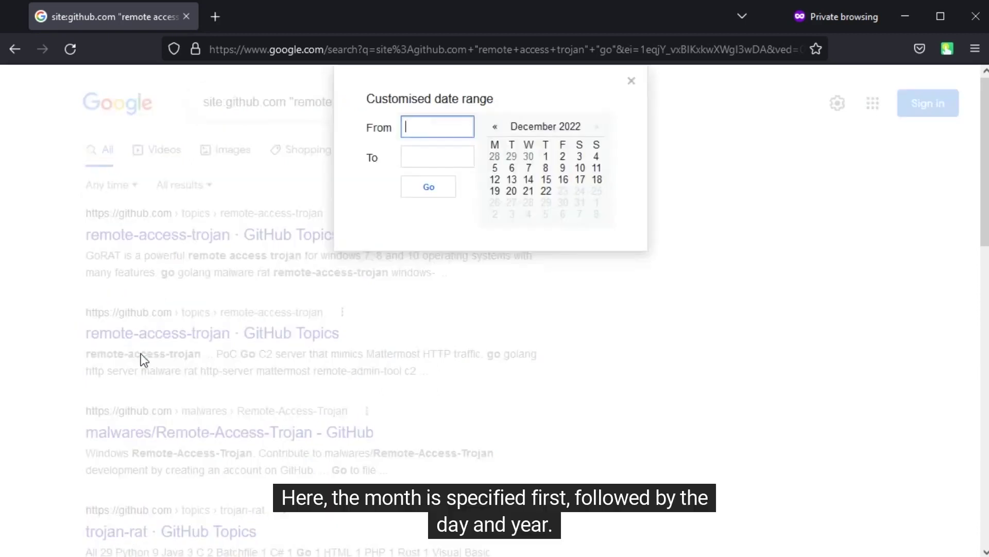
type("07/0")
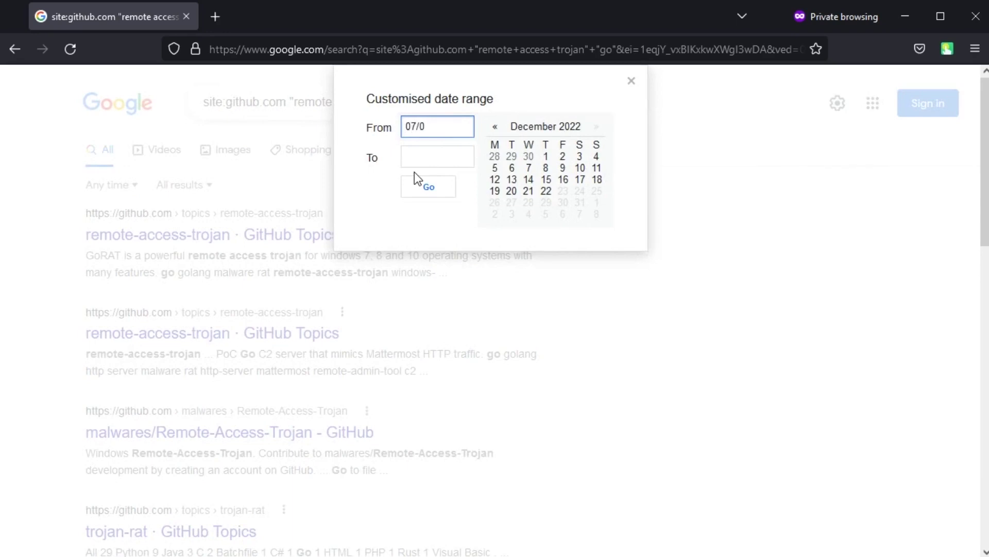
type("1/2022")
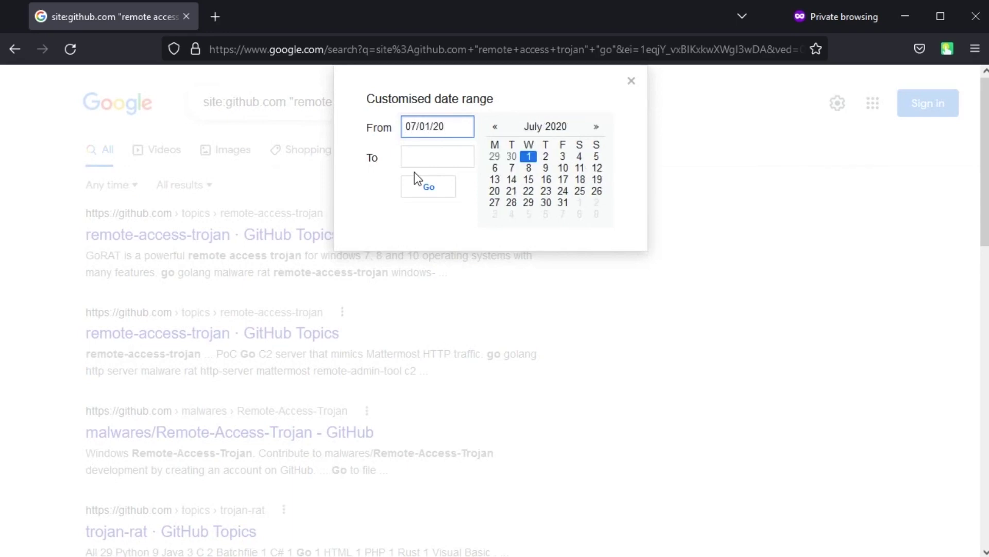
left_click(426, 159)
type("12/22")
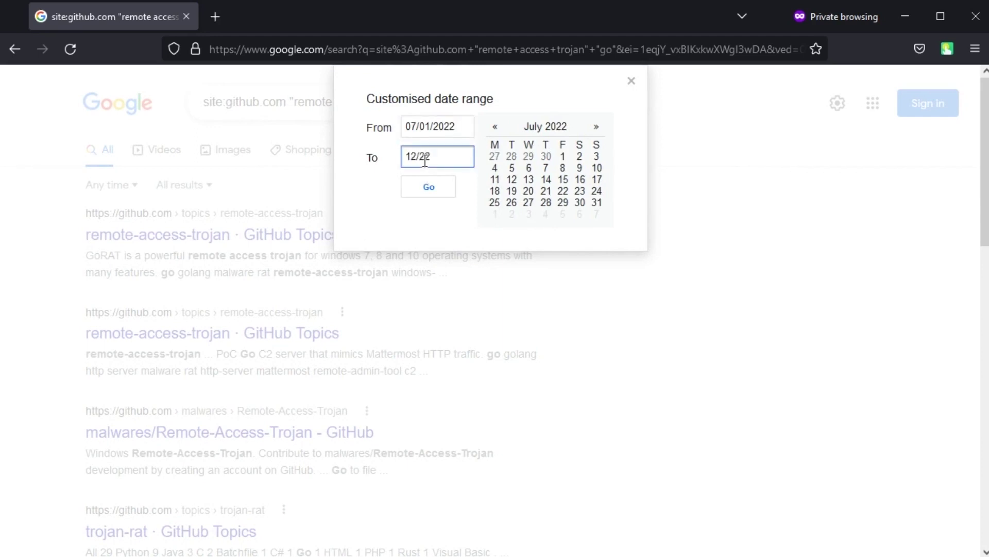
type("/2022")
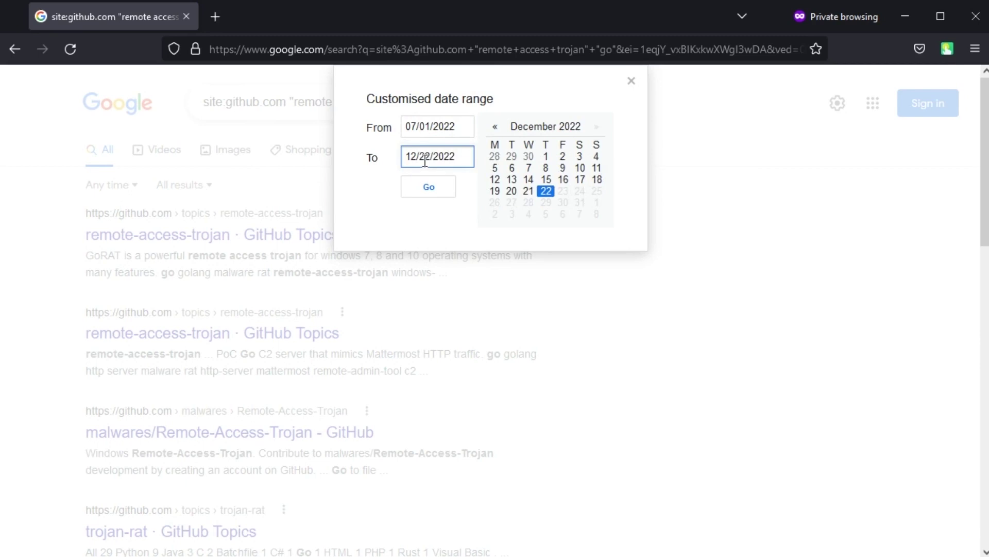
left_click(429, 191)
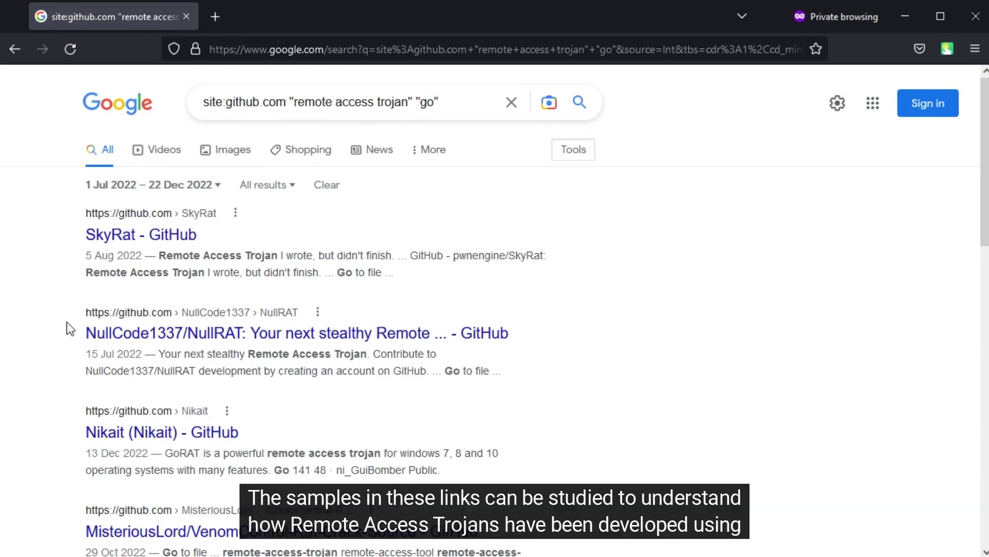
scroll(67, 330, "down", 3)
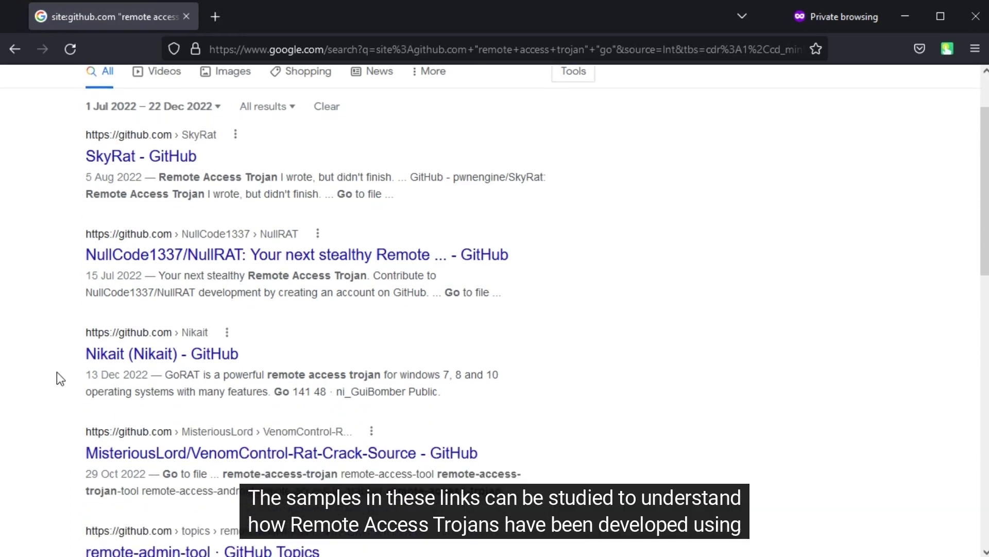
scroll(58, 375, "down", 3)
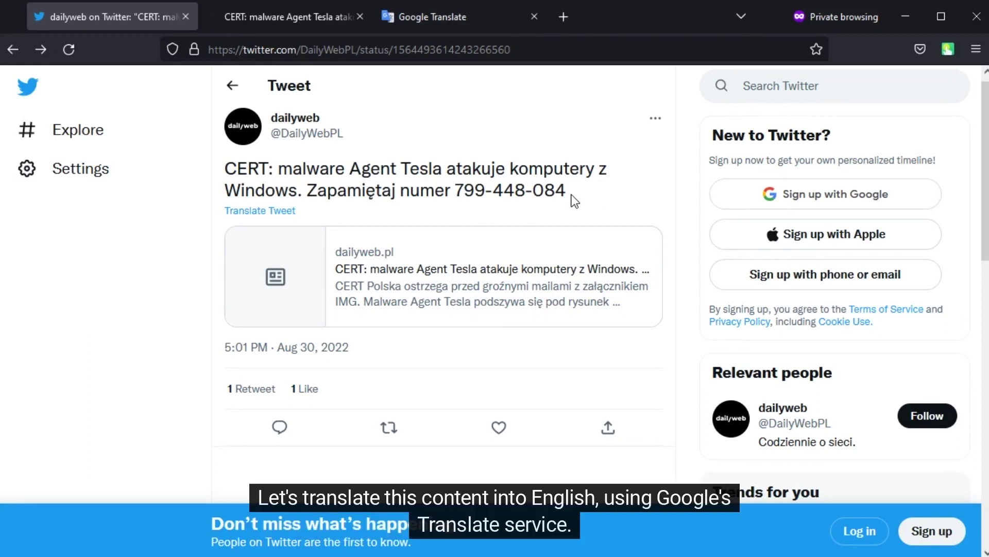
- Copy the full Polish text of the dailyweb tweet and translate it into English in Google Translate
left_click_drag(569, 196, 225, 169)
key("ctrl+c")
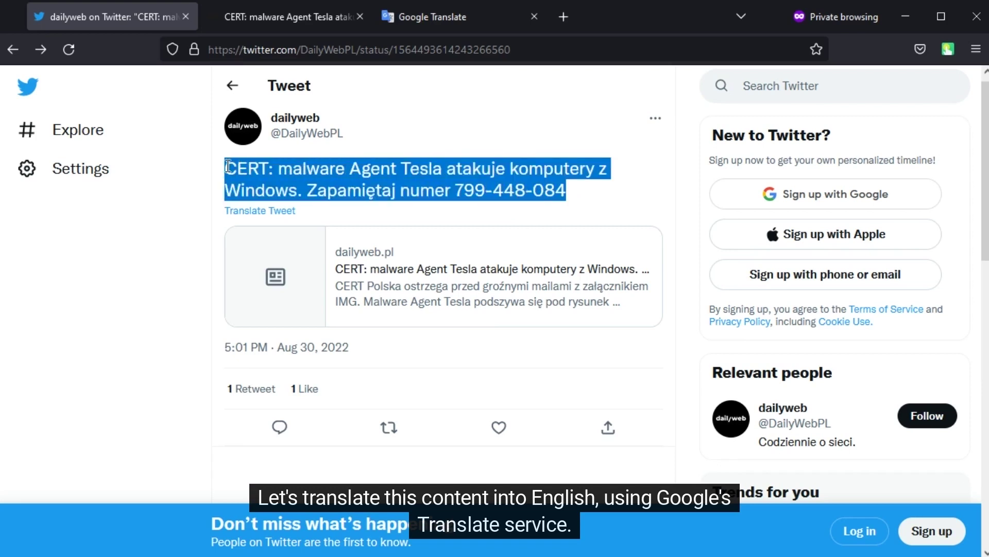
left_click(434, 21)
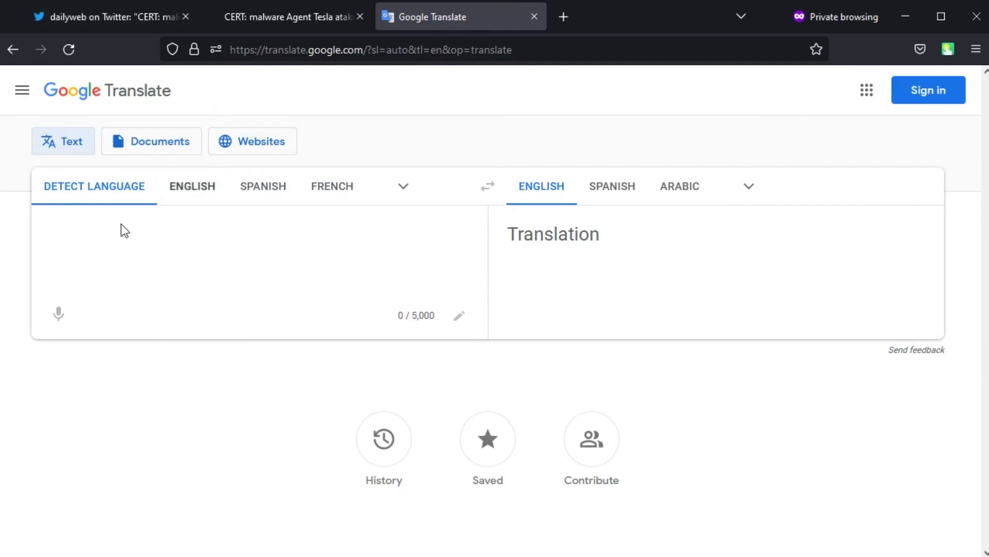
key("ctrl+v")
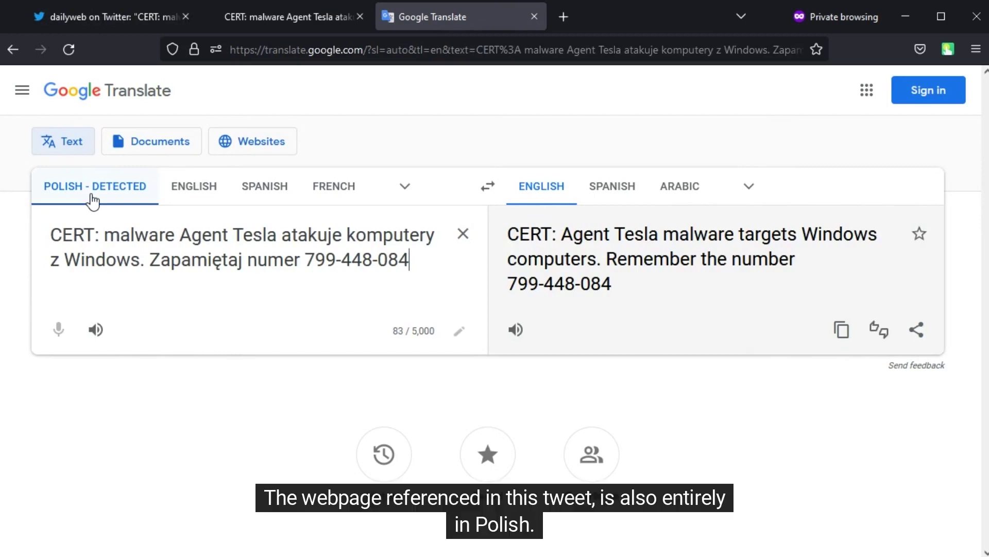
- Skim the Polish dailyweb.pl article on the Agent Tesla malware that the tweet references and copy its web address
left_click(113, 14)
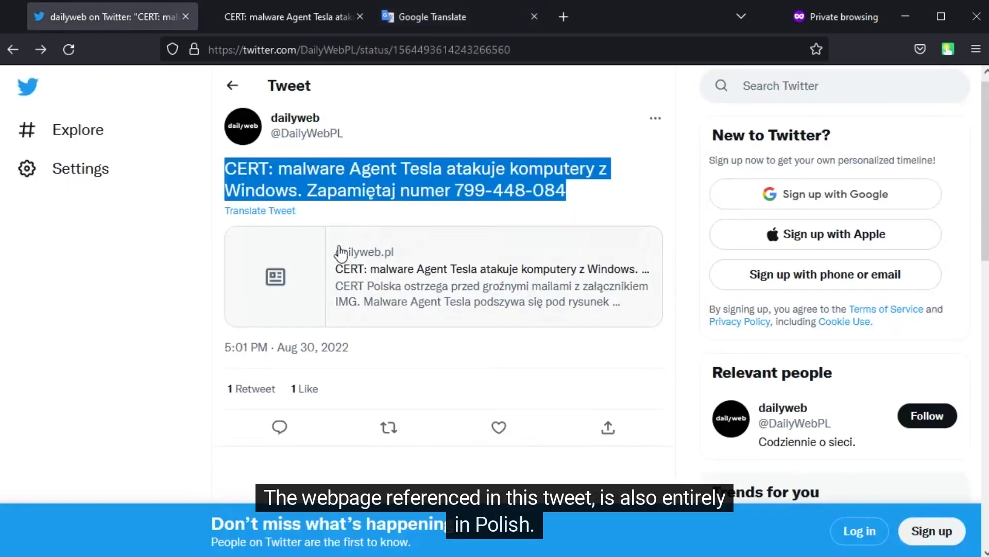
left_click(296, 19)
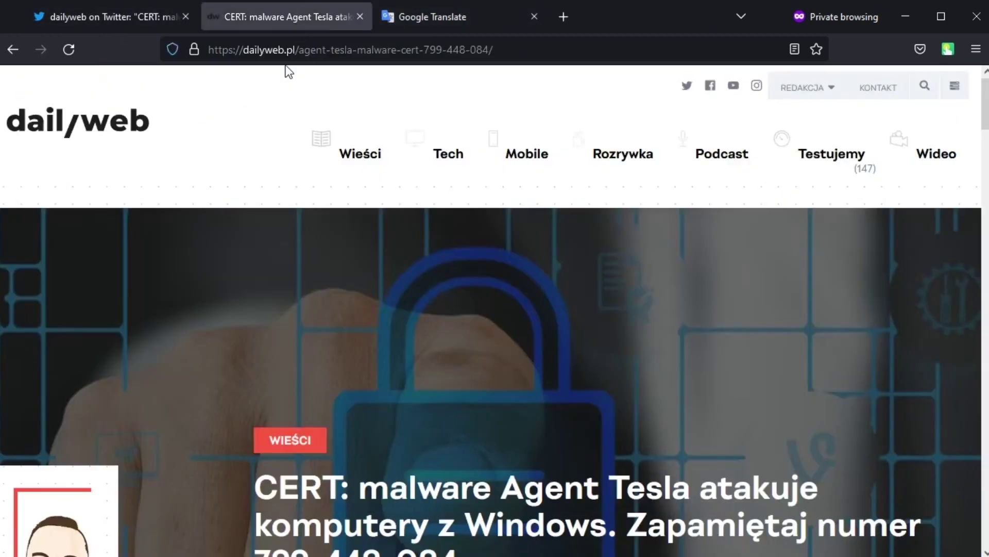
scroll(566, 319, "down", 3)
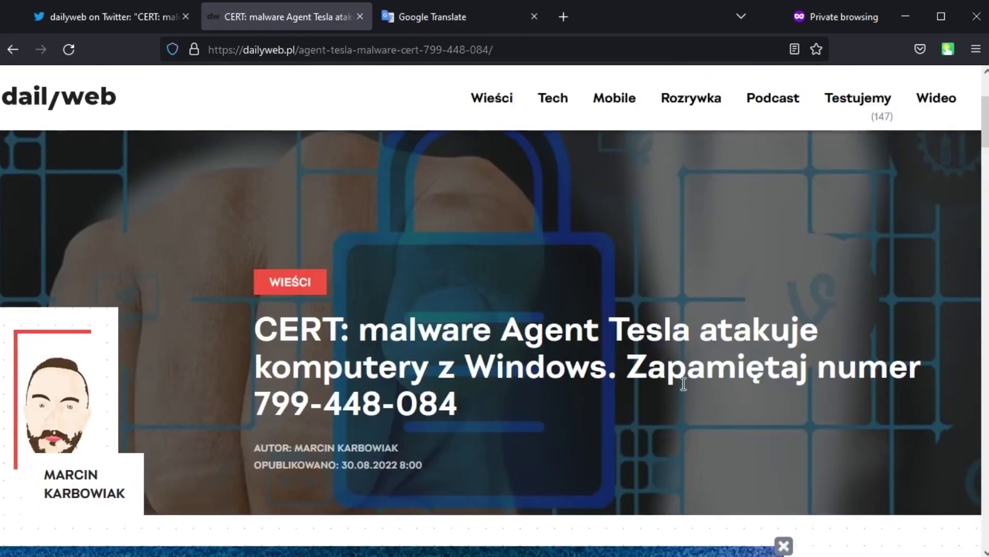
scroll(682, 392, "down", 8)
scroll(683, 397, "down", 1)
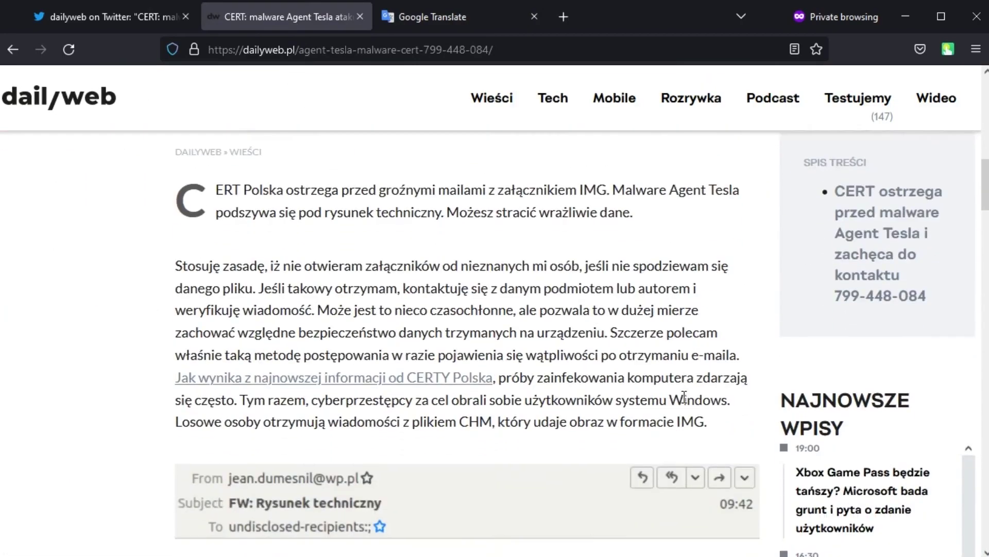
scroll(684, 398, "down", 4)
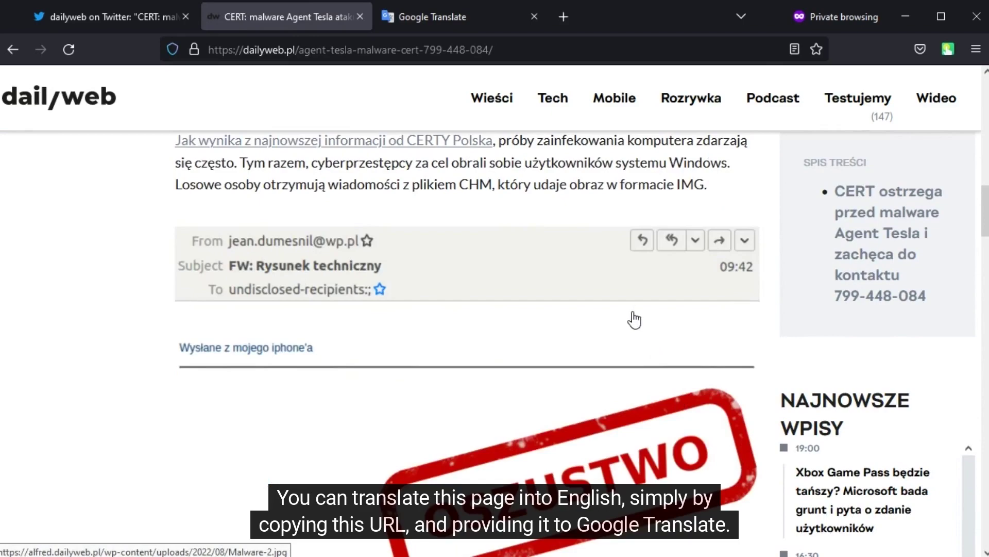
scroll(632, 318, "up", 15)
scroll(628, 309, "up", 6)
left_click(543, 47)
key("ctrl+c")
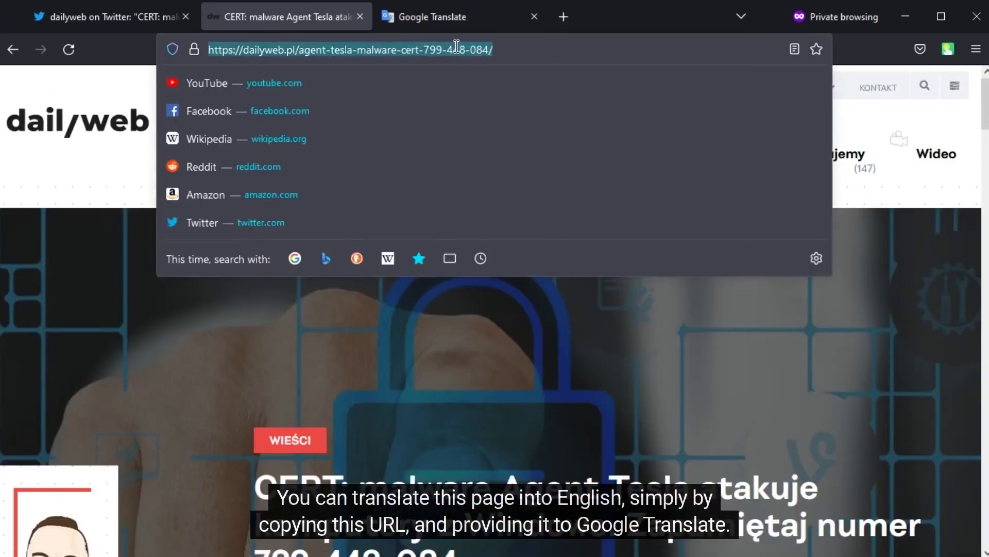
- Translate the copied dailyweb.pl address as a website into English with Google Translate and read through the translated article
left_click(487, 16)
left_click(277, 142)
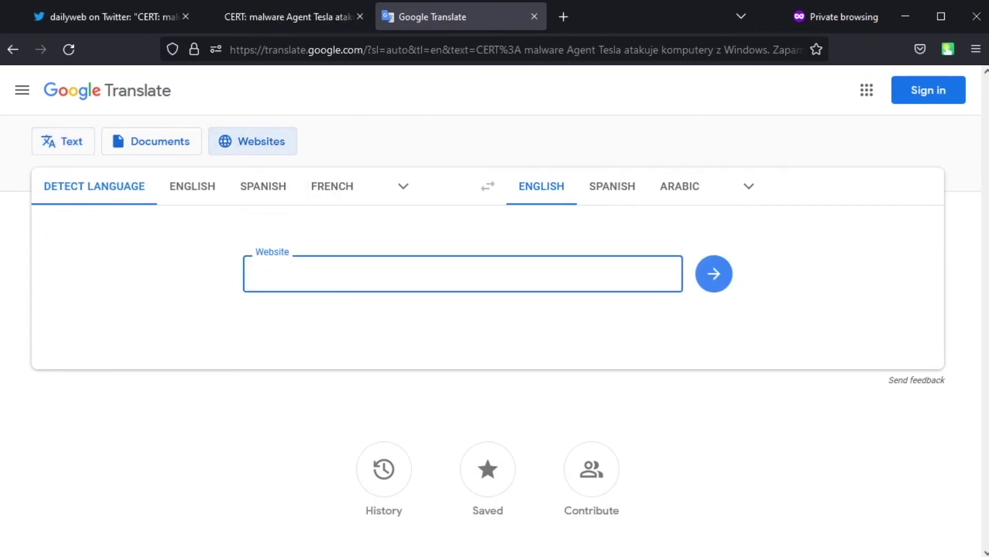
key("ctrl+v")
left_click(713, 273)
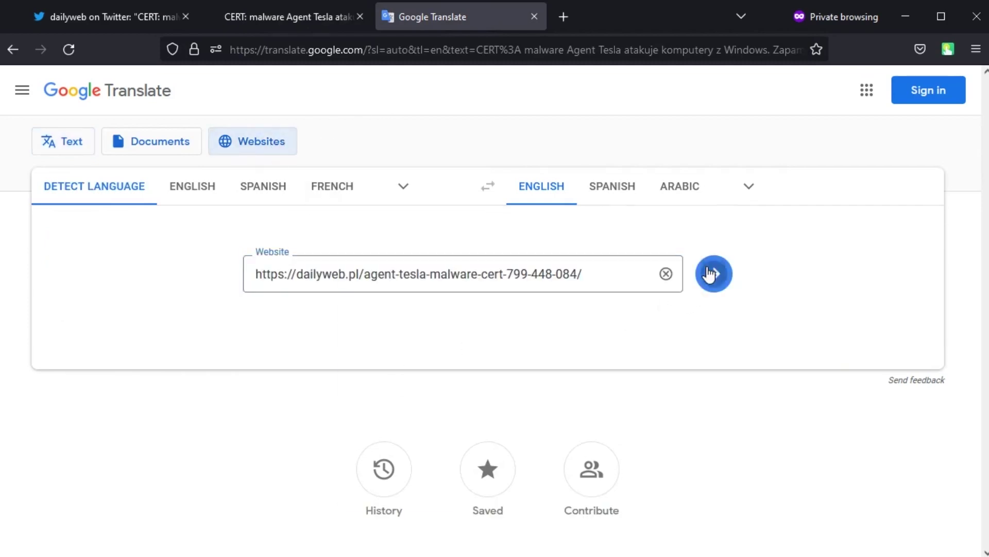
left_click(709, 308)
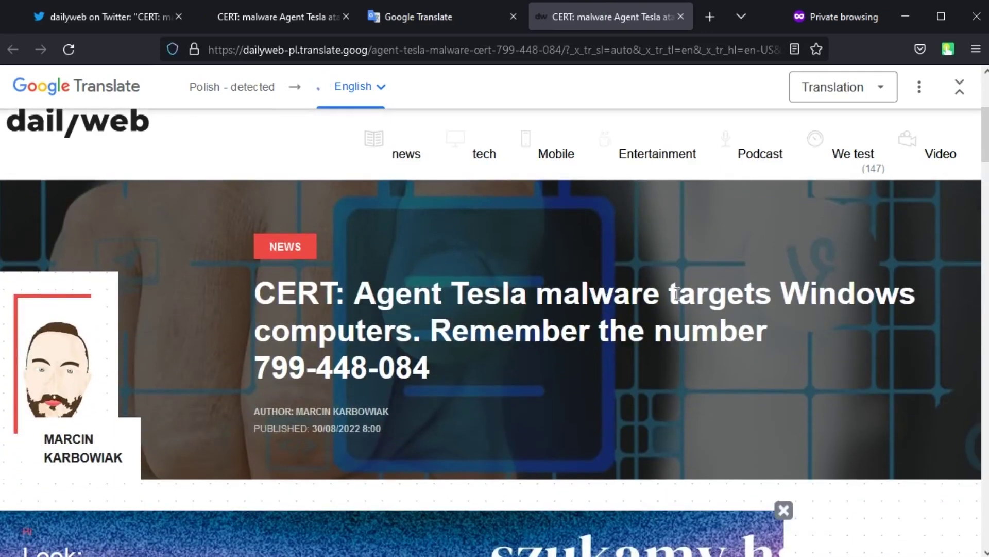
mouse_move(680, 299)
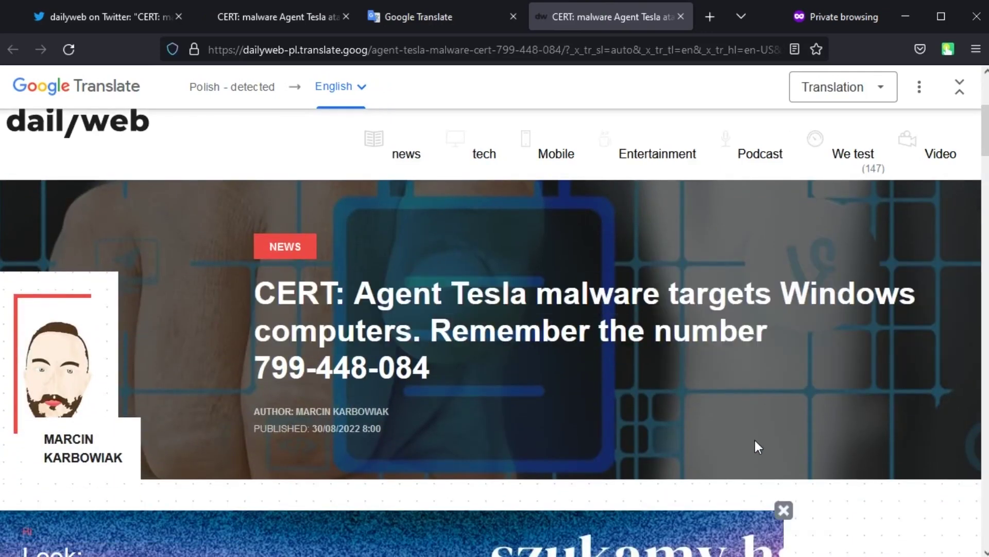
scroll(756, 441, "down", 8)
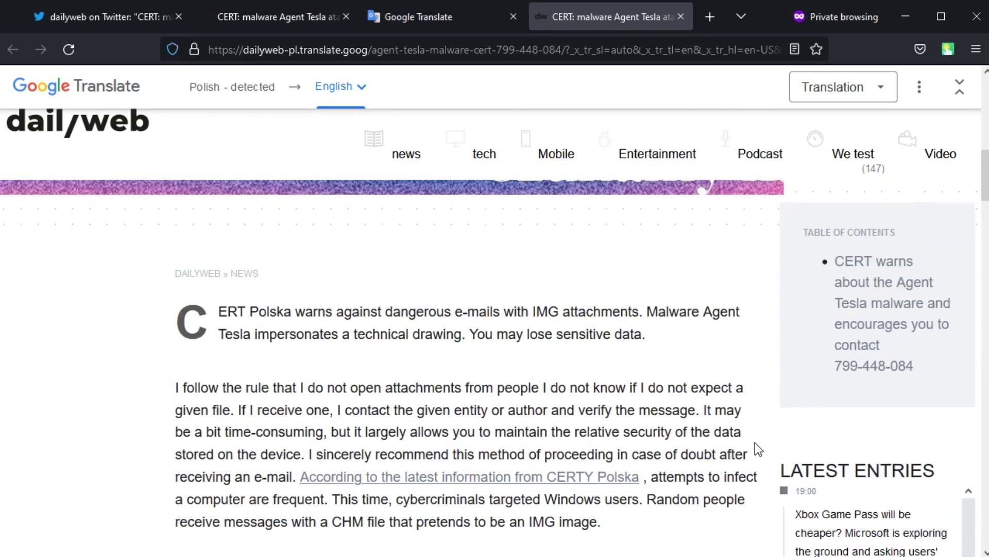
scroll(754, 432, "down", 6)
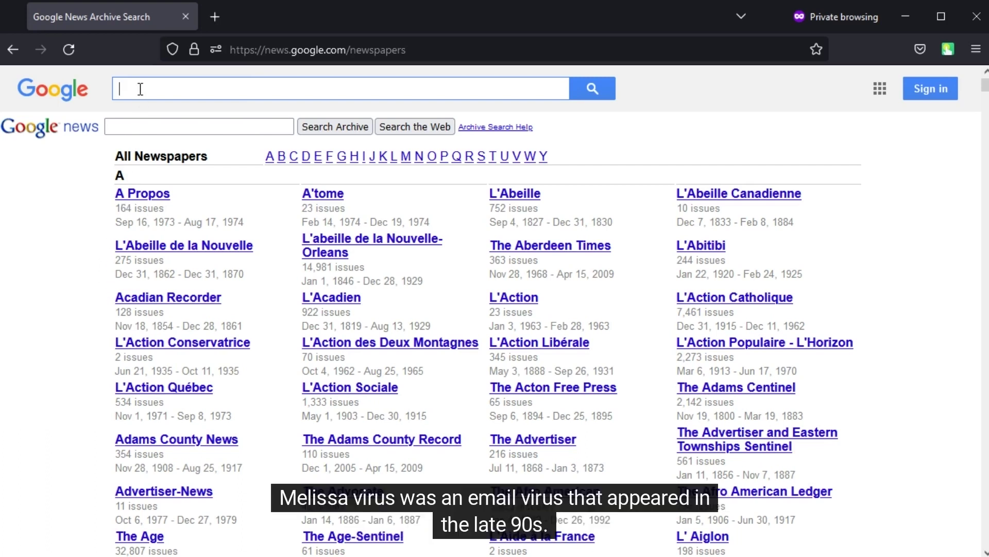
- Search the Google News newspaper archive for "melissa virus" 1999..2005 and open the article about the virus creator's sentencing
left_click(139, 125)
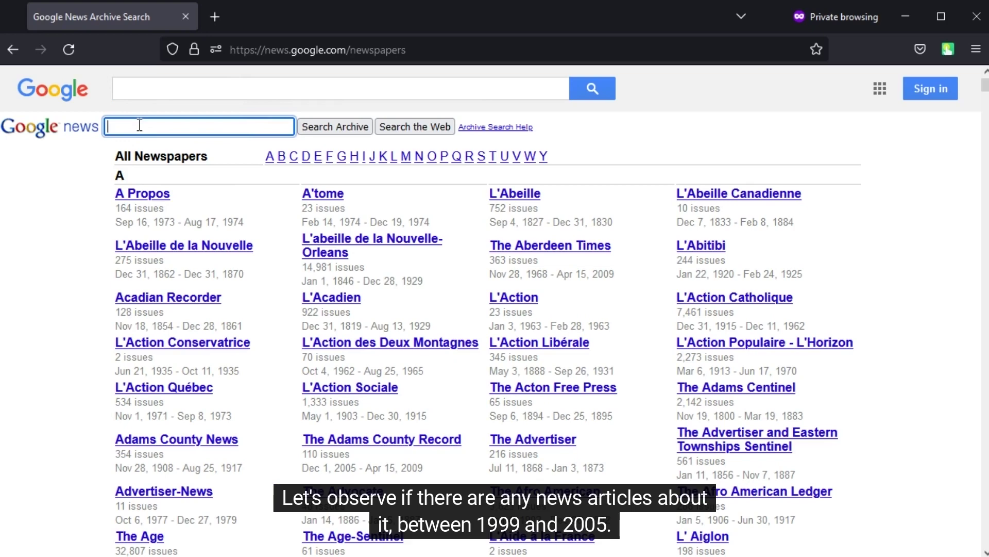
type("\"meli\"")
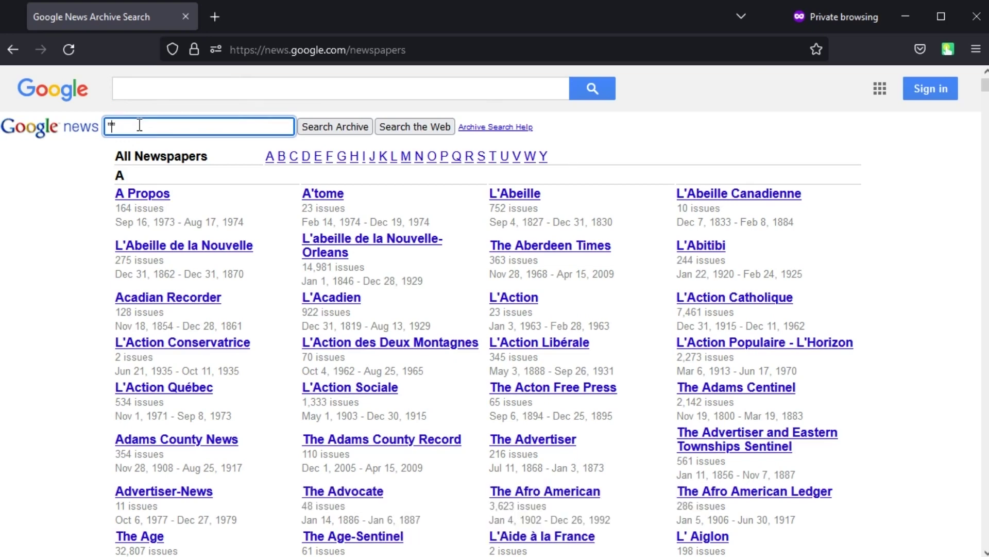
type("ssa virus")
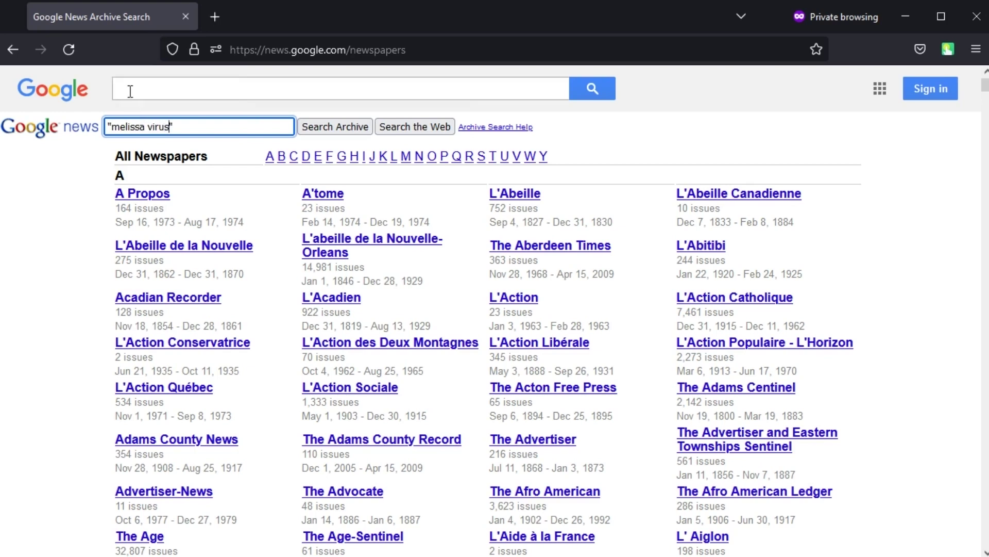
key("Right")
type("1999..2005")
key("Return")
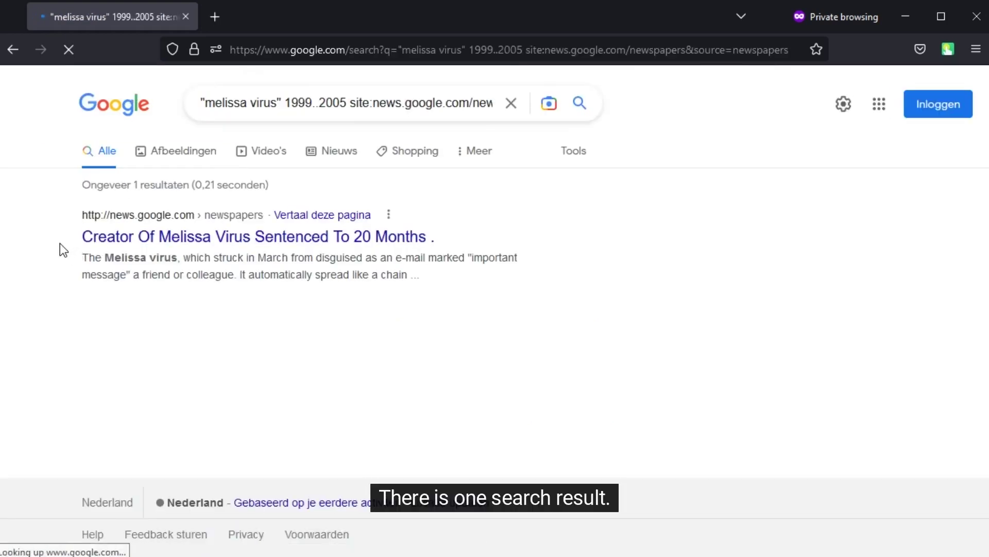
left_click(106, 242)
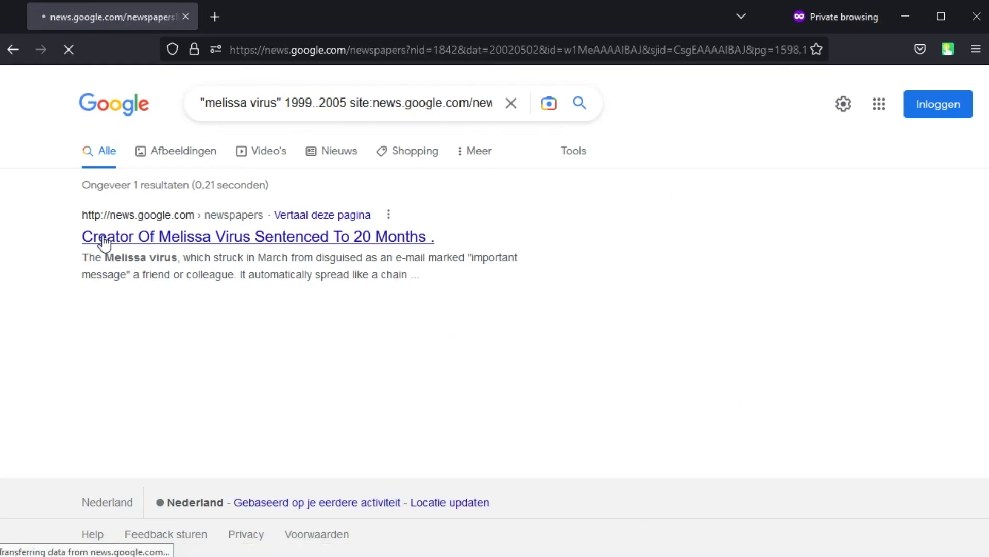
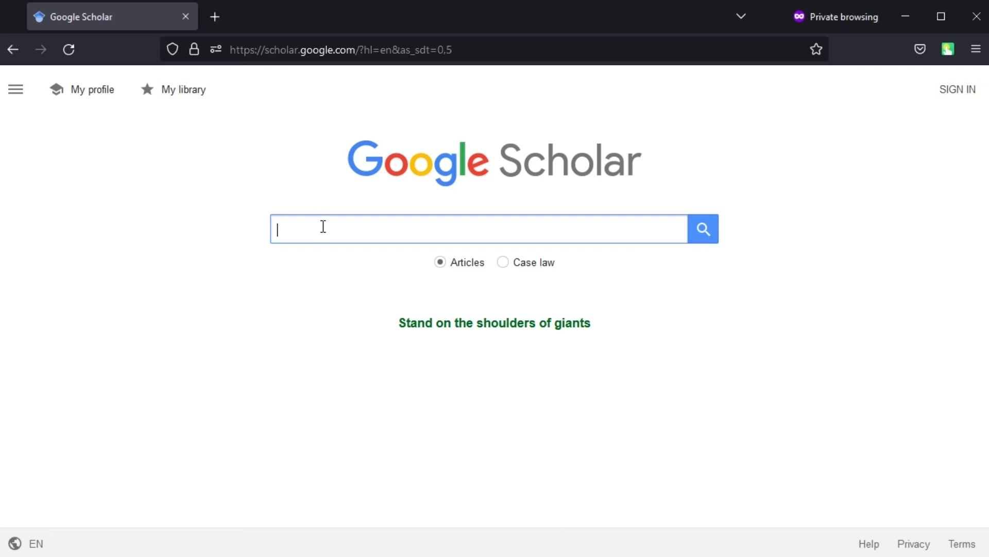
- Search Google Scholar for the exact phrase "cloud forensics" and look through the listed papers
type("\"\"cloud forens")
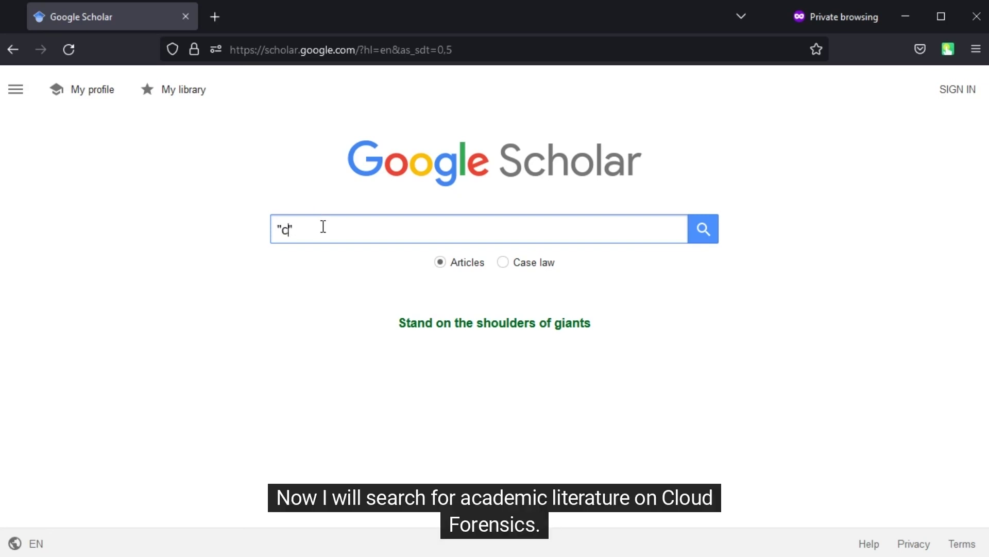
type("ics")
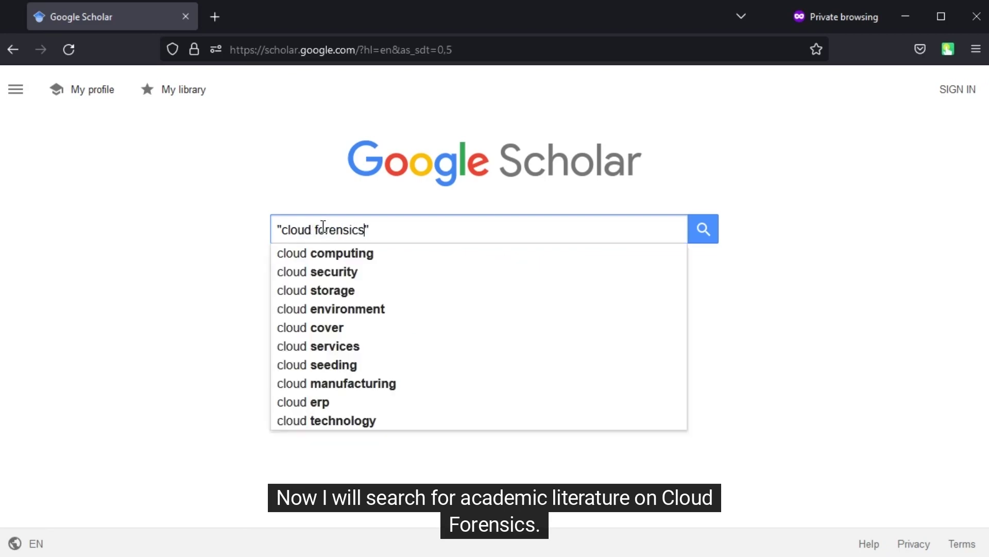
key("Return")
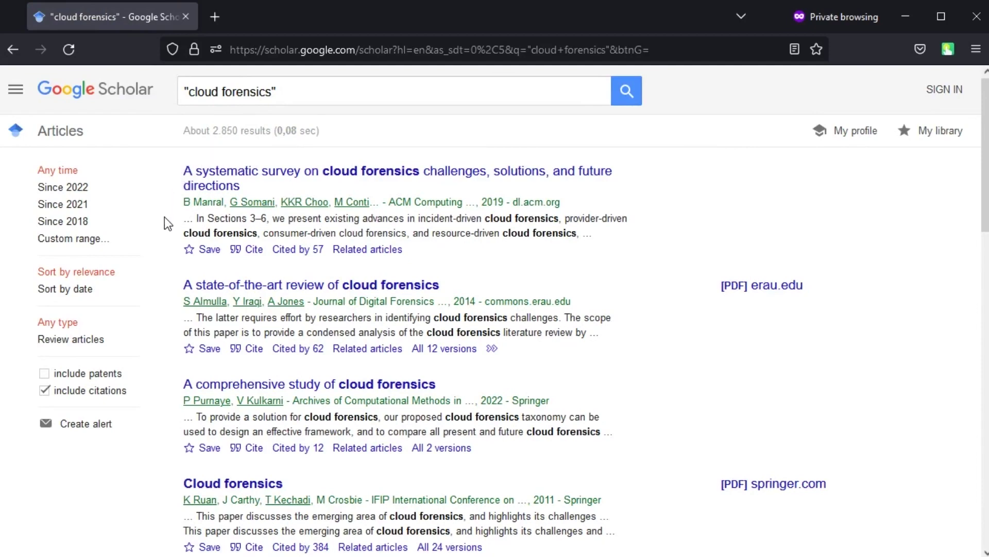
scroll(165, 218, "down", 3)
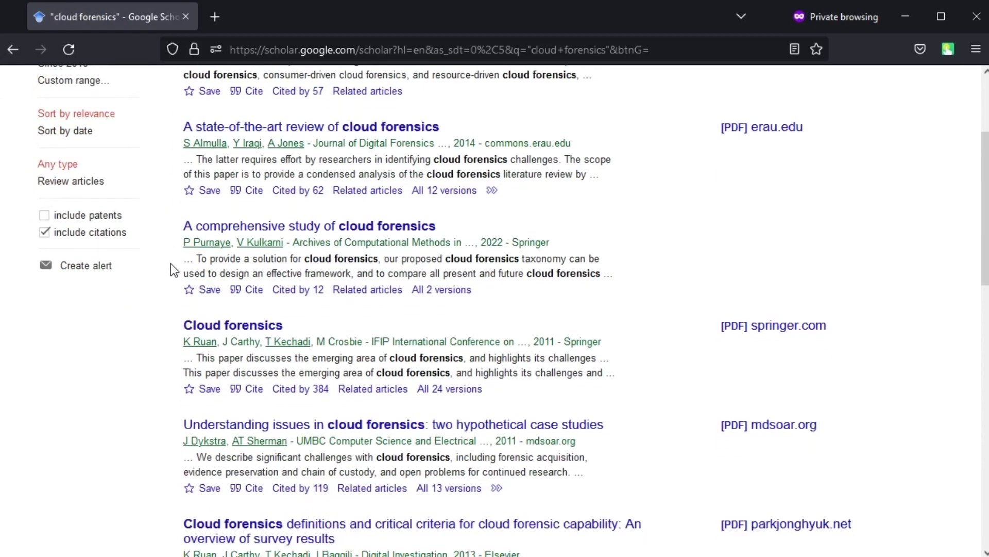
scroll(171, 264, "down", 3)
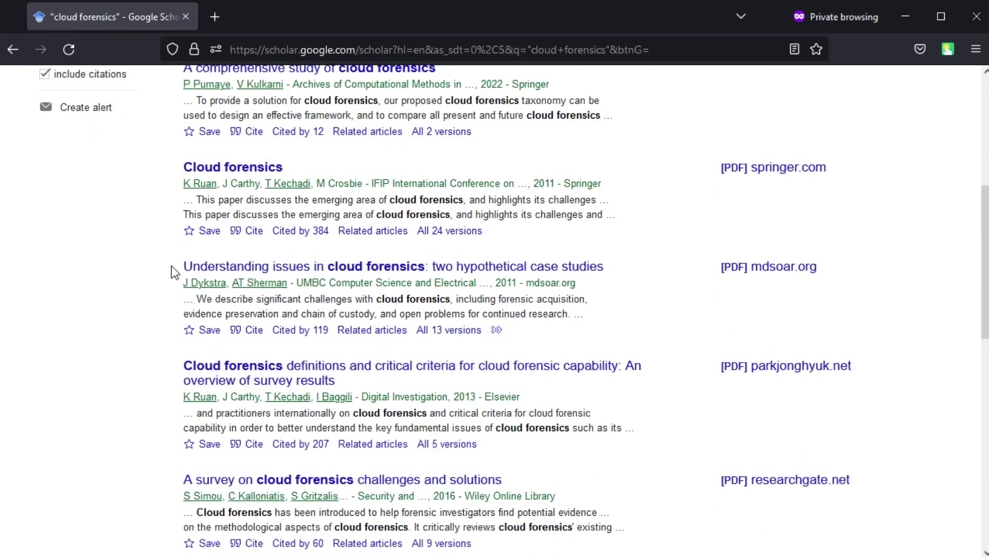
scroll(173, 270, "up", 6)
- Narrow the "cloud forensics" search to one researcher by adding the author: operator with the author's surname
left_click(333, 93)
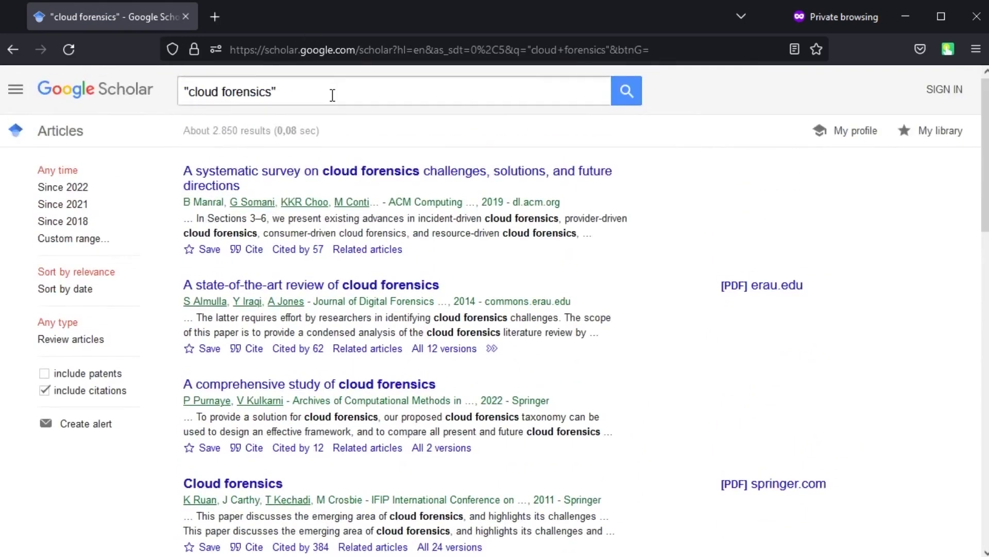
type("author")
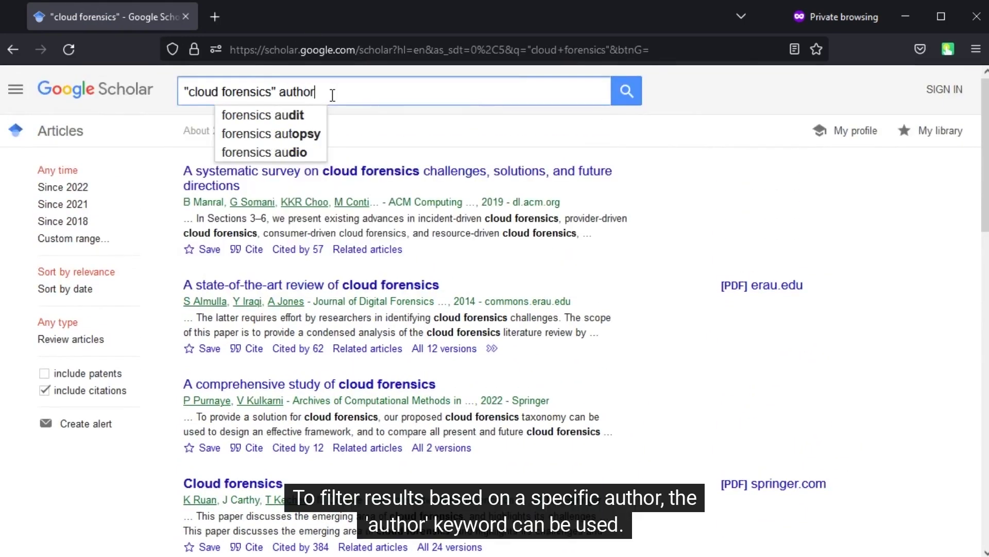
type(":kulkar")
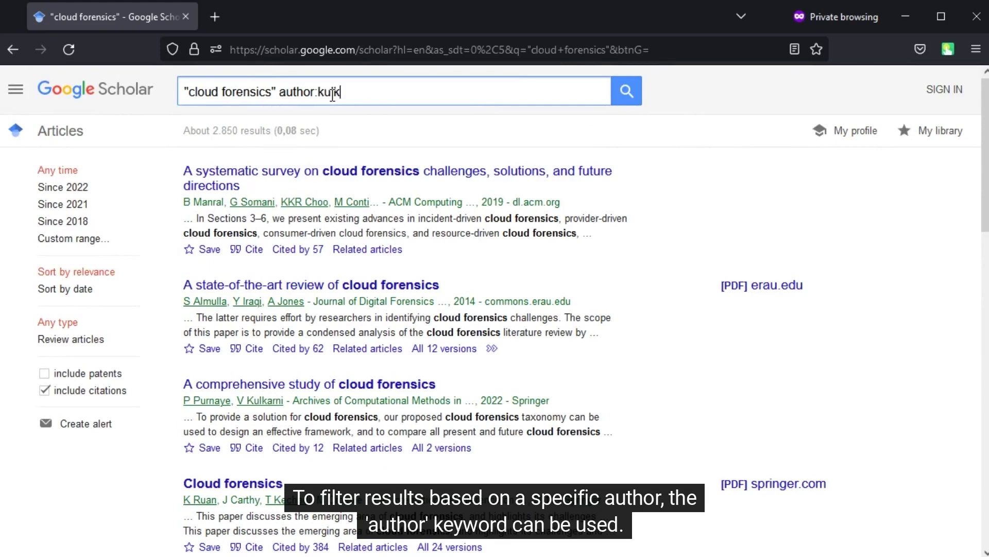
type("ni")
key("Return")
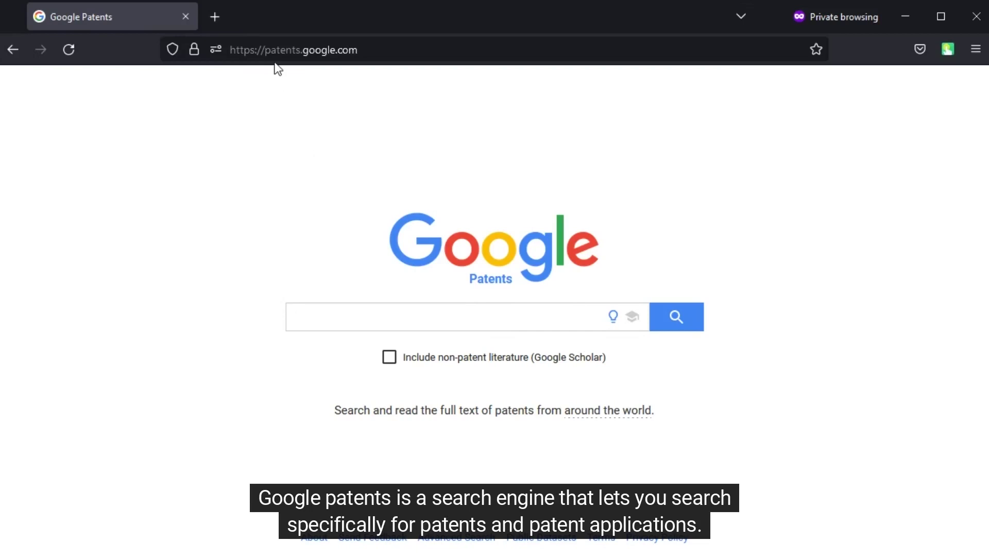
- Search Google Patents for "single sign-on" AND blockchain and look through the listed patents
left_click(331, 322)
type("\"")
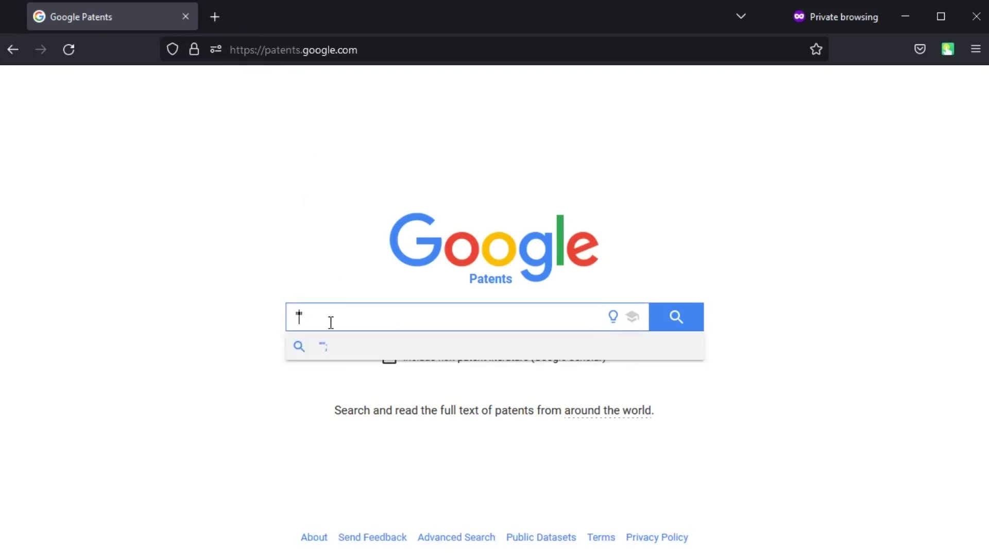
type("single sign-on\"")
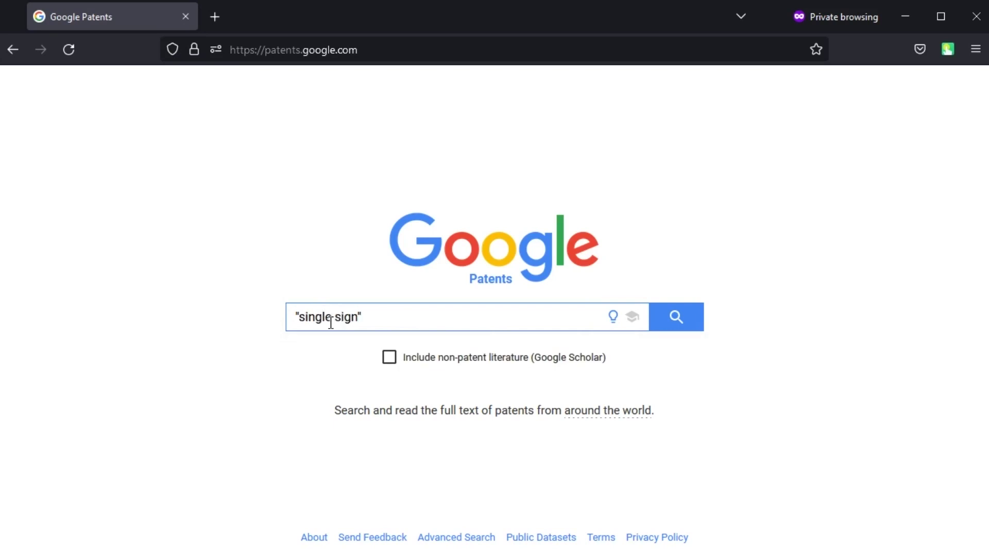
type(" AND bloc")
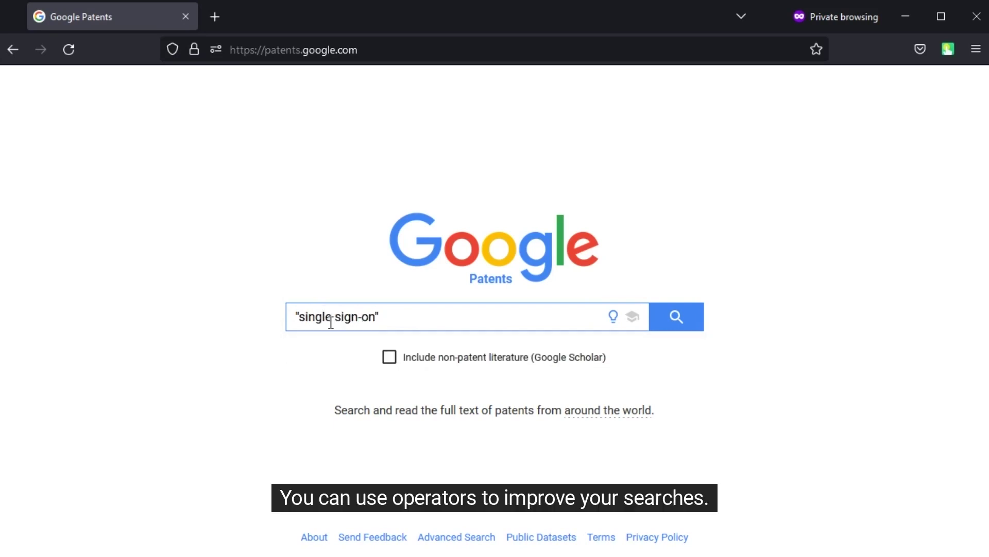
type("kchain")
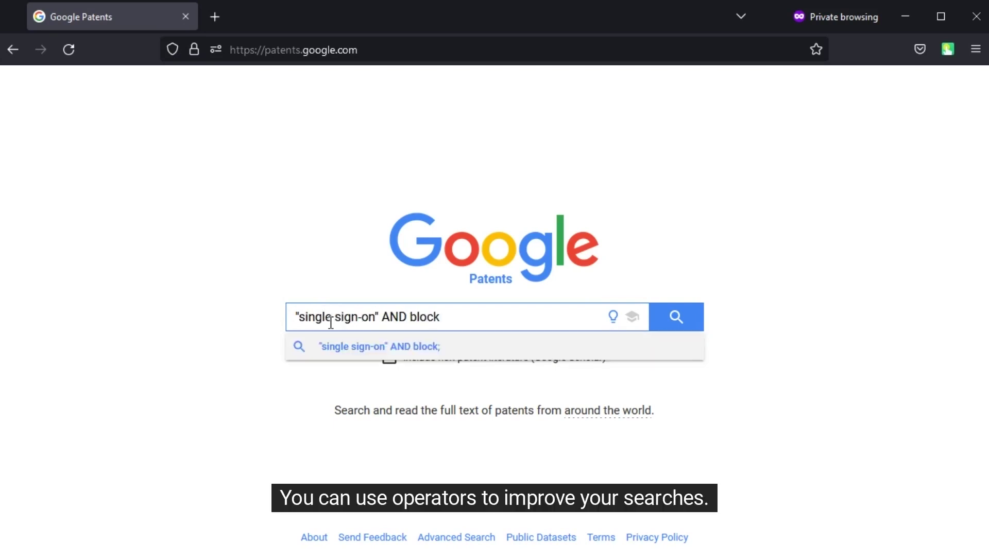
key("Return")
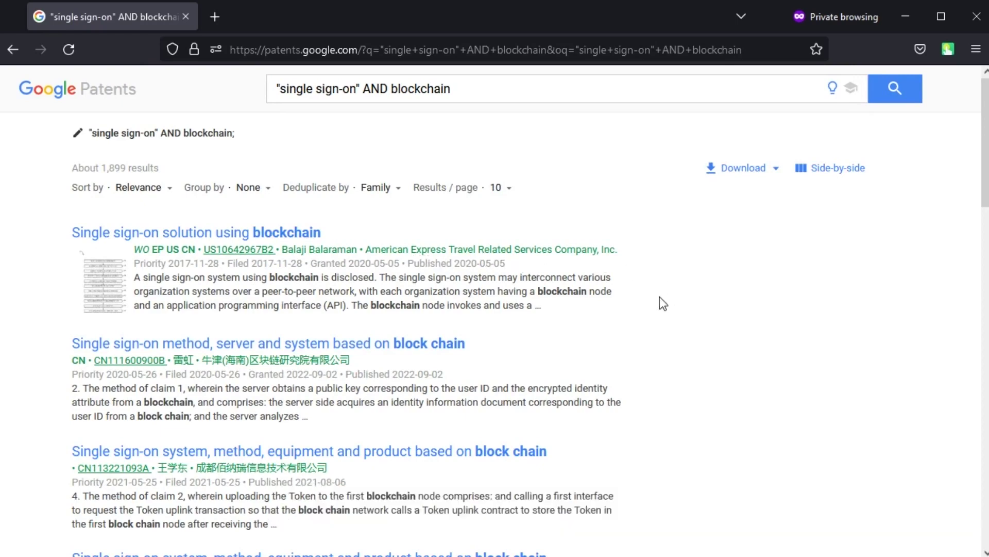
scroll(662, 302, "down", 2)
scroll(633, 289, "down", 3)
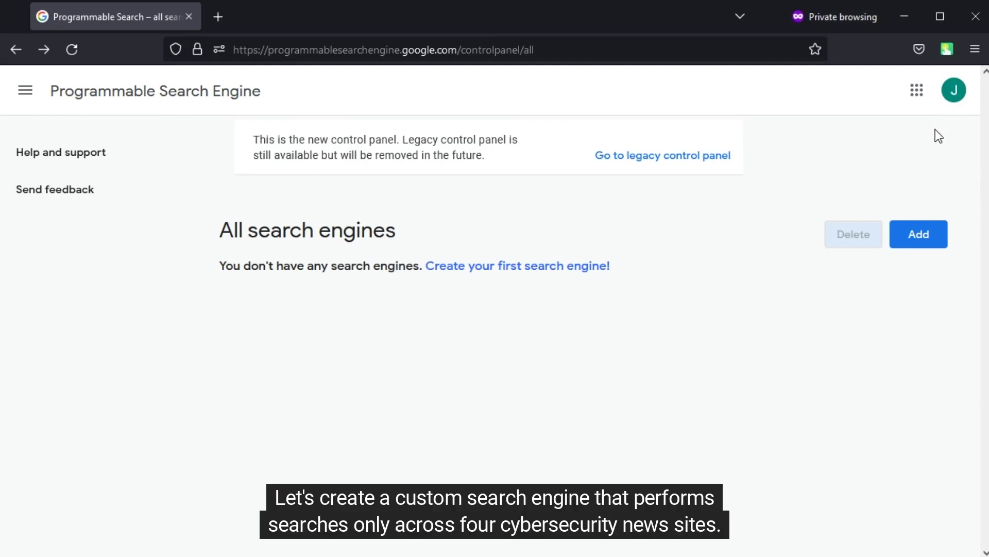
- Start a new search engine in Programmable Search Engine and name it My Search Engine
left_click(919, 234)
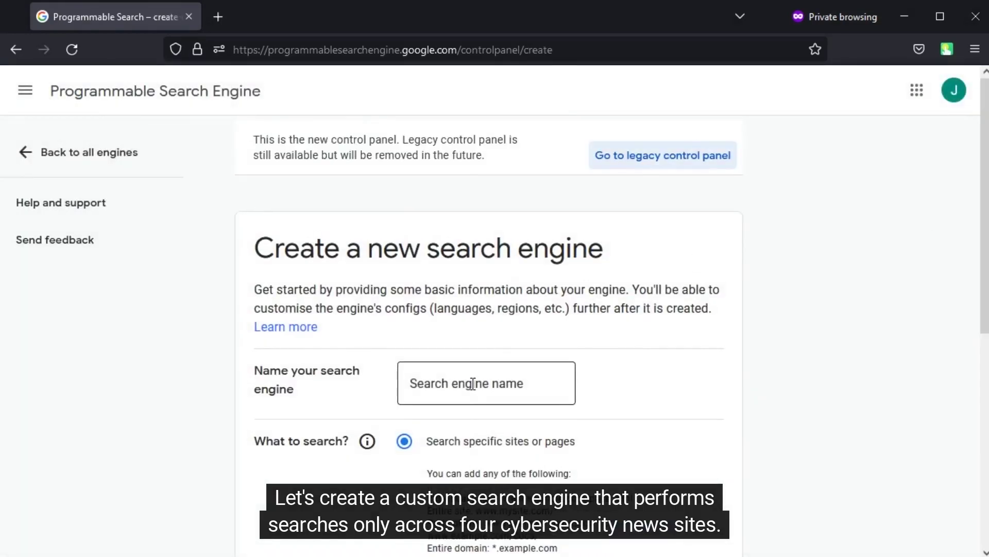
left_click(481, 392)
type("My S")
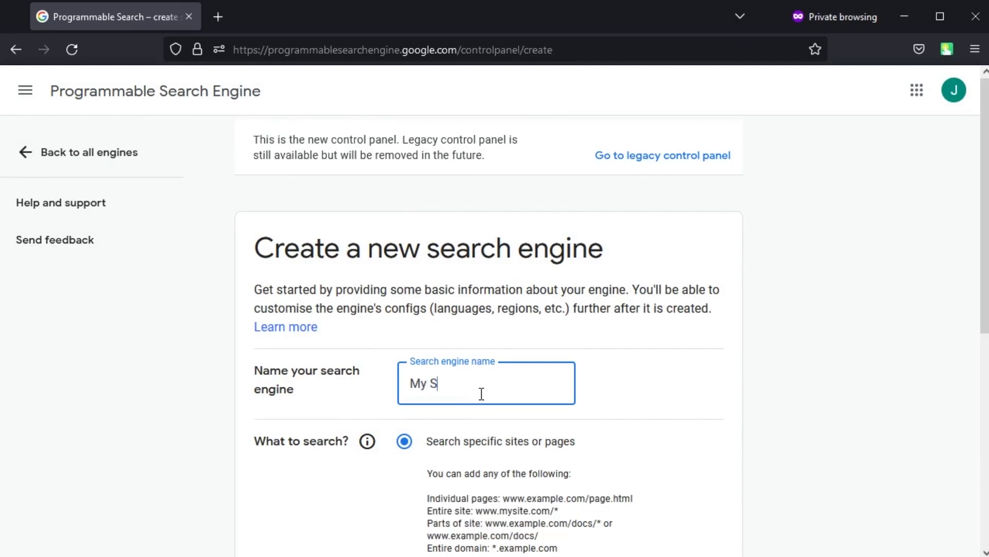
type("earch Engine")
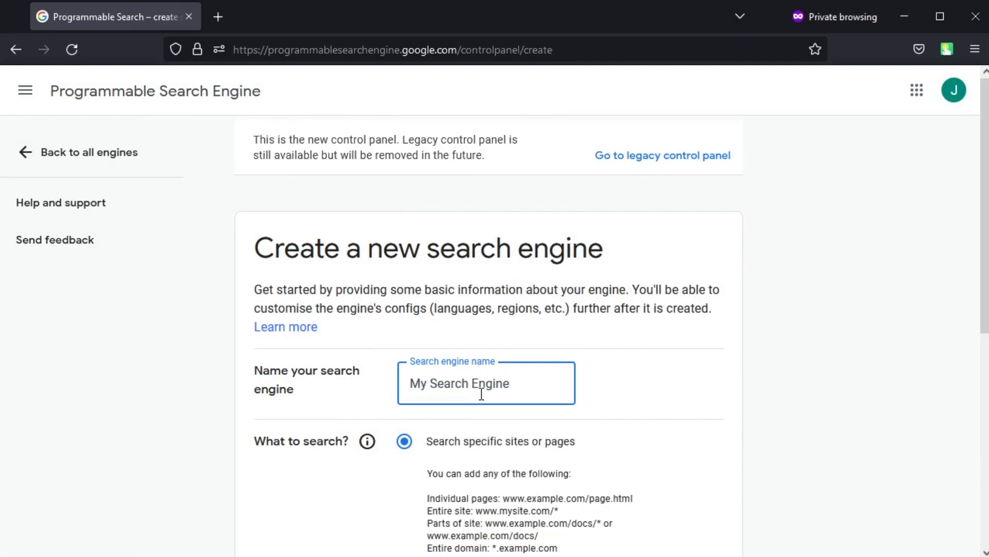
scroll(453, 394, "down", 3)
left_click(505, 425)
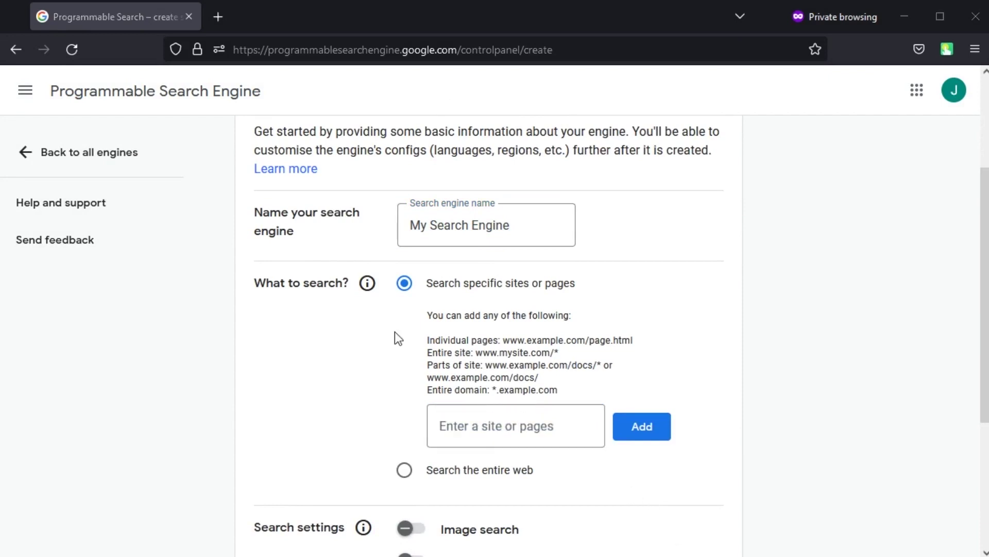
left_click(471, 420)
type(".infosecurity-magazine.com")
left_click(633, 433)
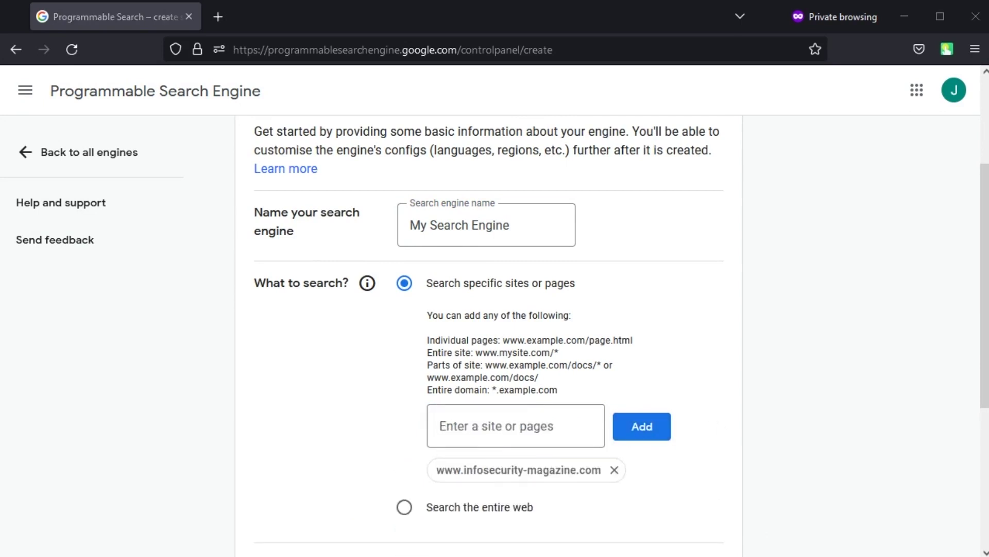
left_click(538, 432)
type("www.thehackernews.com")
left_click(650, 432)
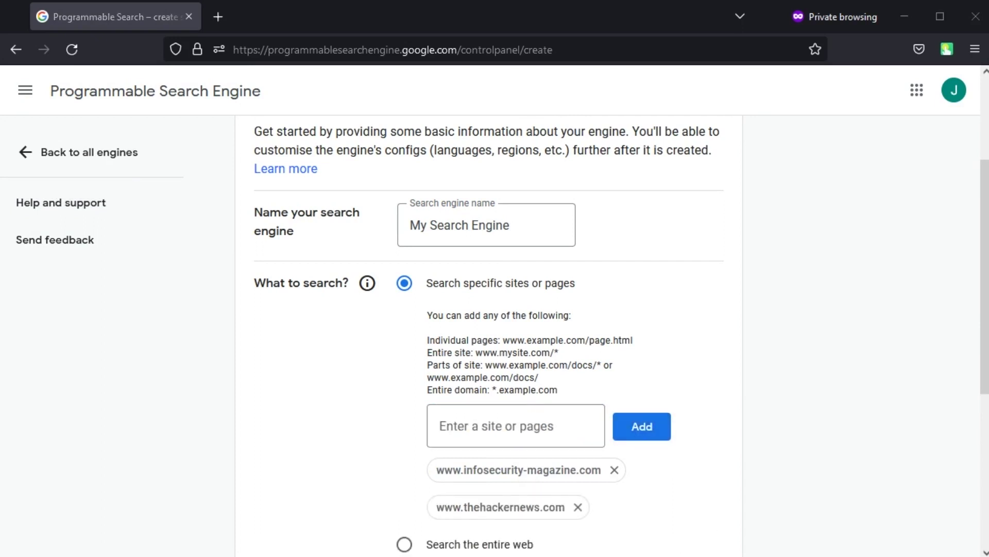
left_click(478, 426)
key("ctrl+v")
left_click(641, 431)
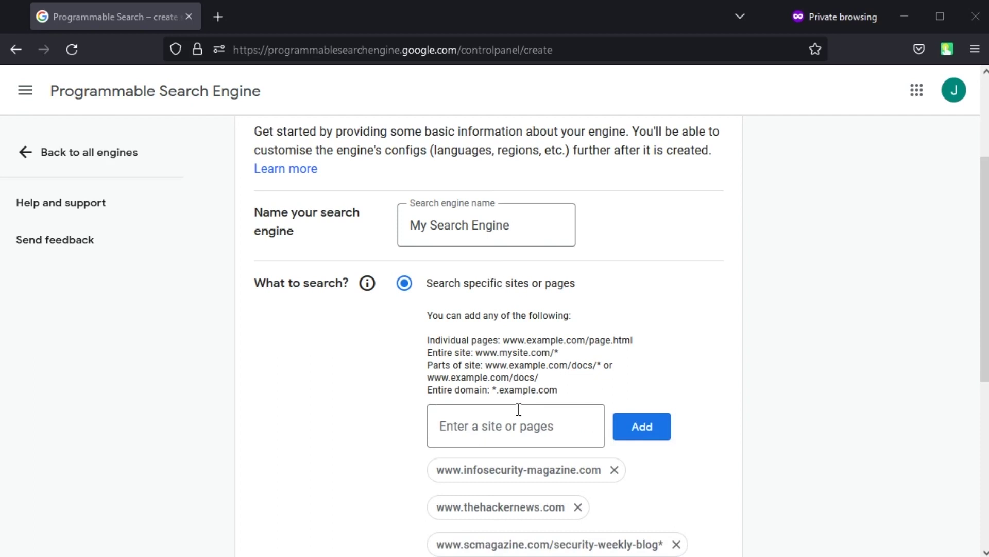
left_click(515, 426)
type("www.itsecurityguru.org/*")
left_click(639, 425)
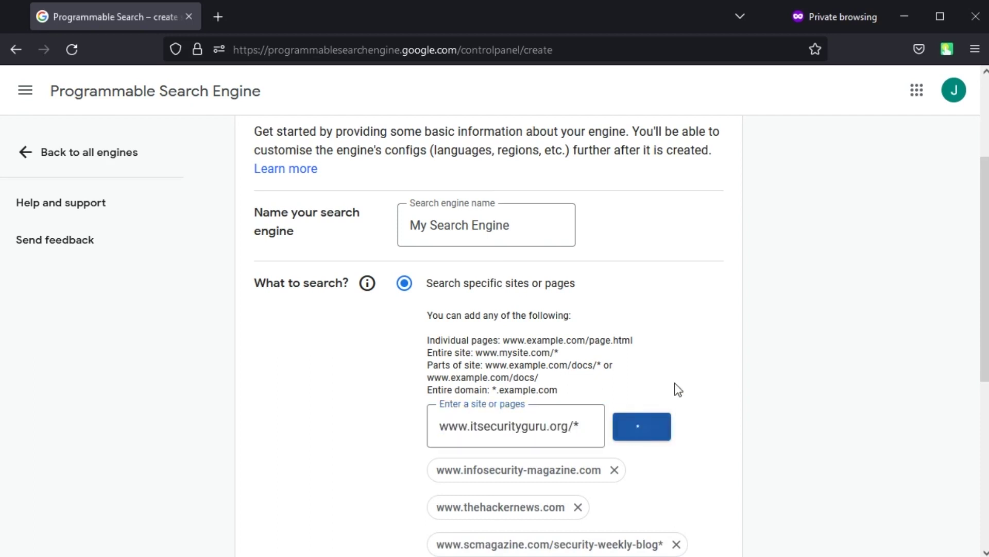
- Enable Image search and SafeSearch, complete the reCAPTCHA check and create the search engine
scroll(665, 365, "down", 2)
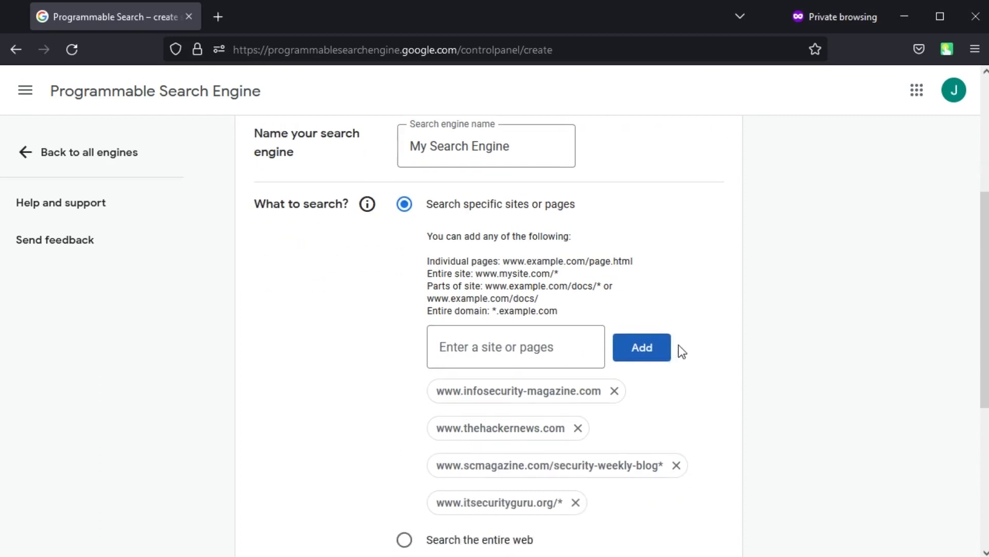
scroll(681, 349, "down", 4)
left_click(417, 363)
left_click(414, 394)
left_click(275, 458)
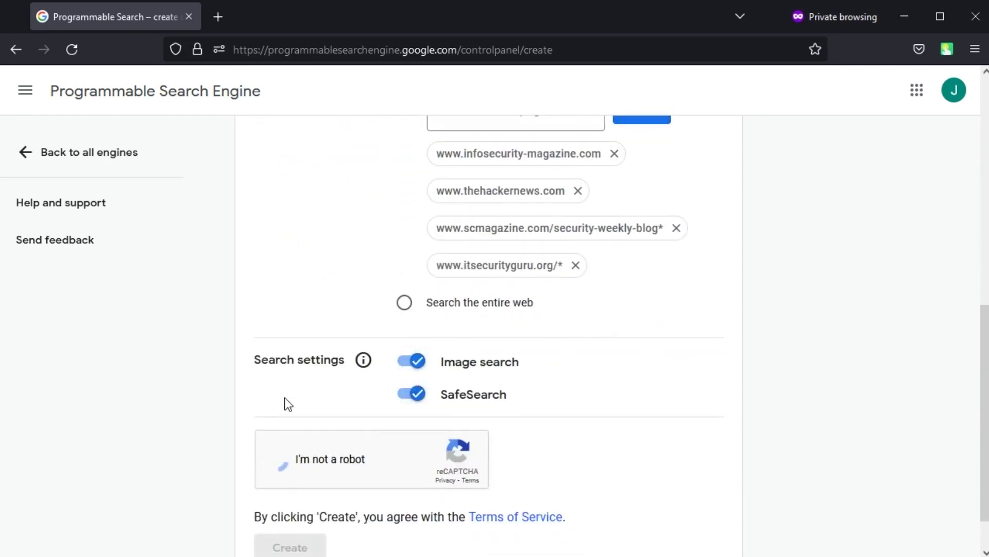
scroll(290, 388, "down", 1)
left_click(291, 497)
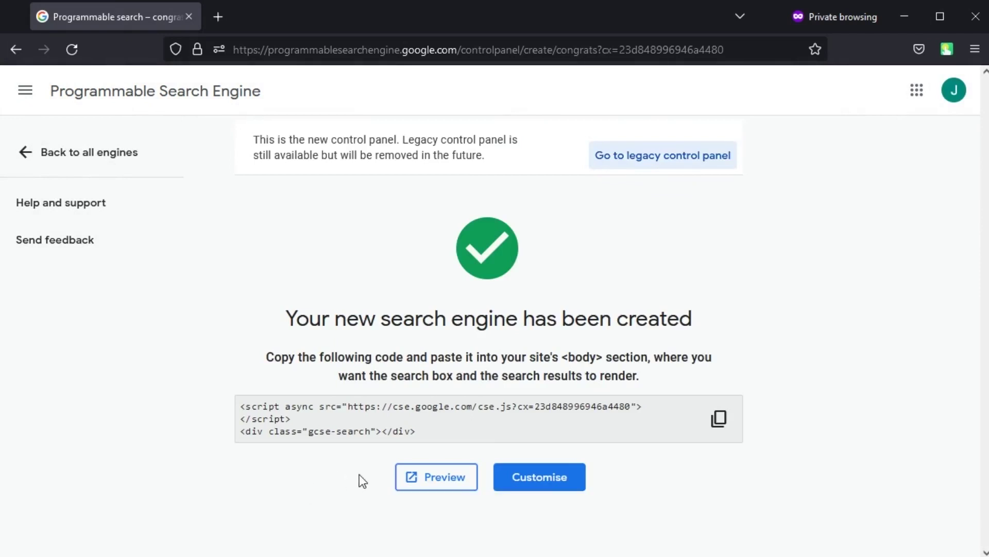
- Preview the new search engine, search it for "agent tesla" in quotes and look through the results
left_click(409, 479)
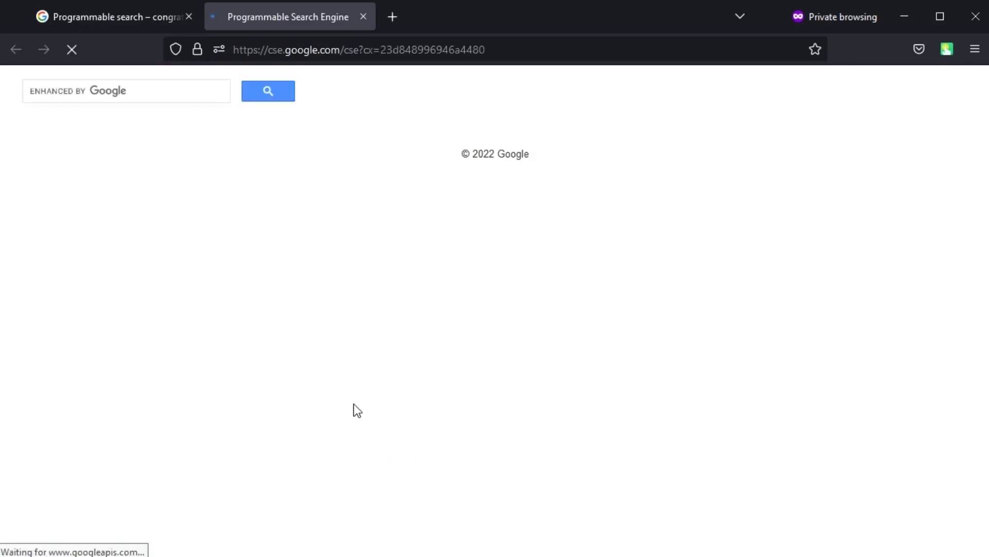
left_click(86, 84)
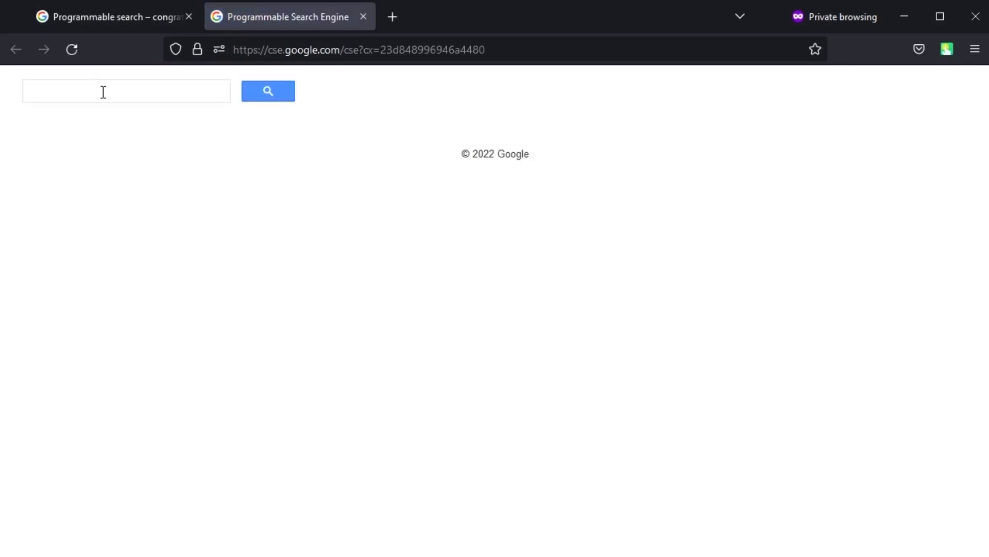
type("\"\"")
type("agent te")
type("sla")
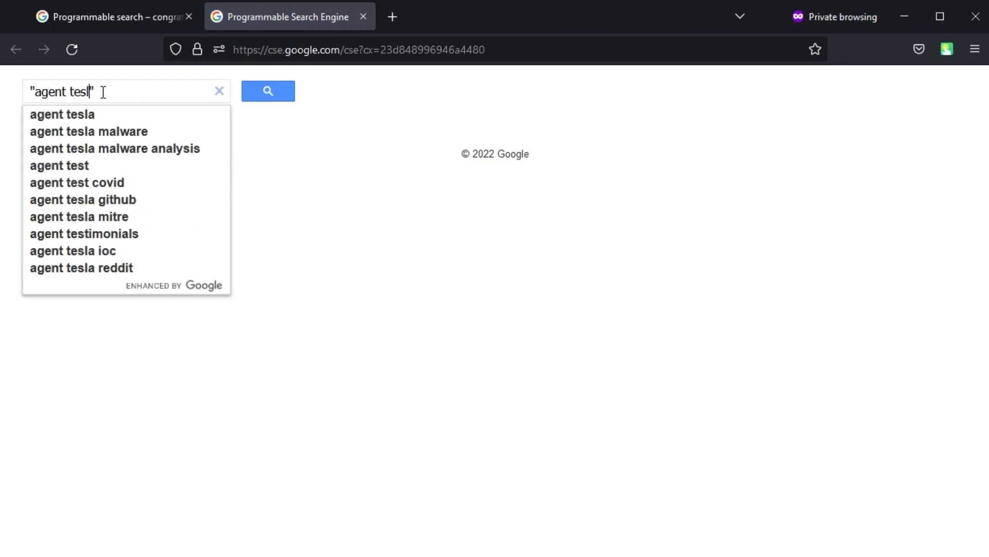
key("Return")
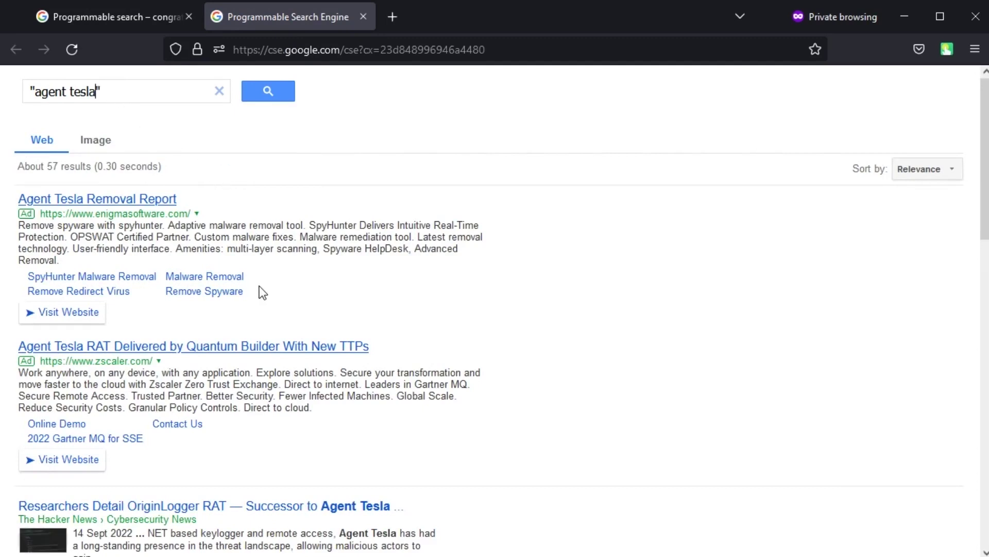
scroll(260, 291, "down", 3)
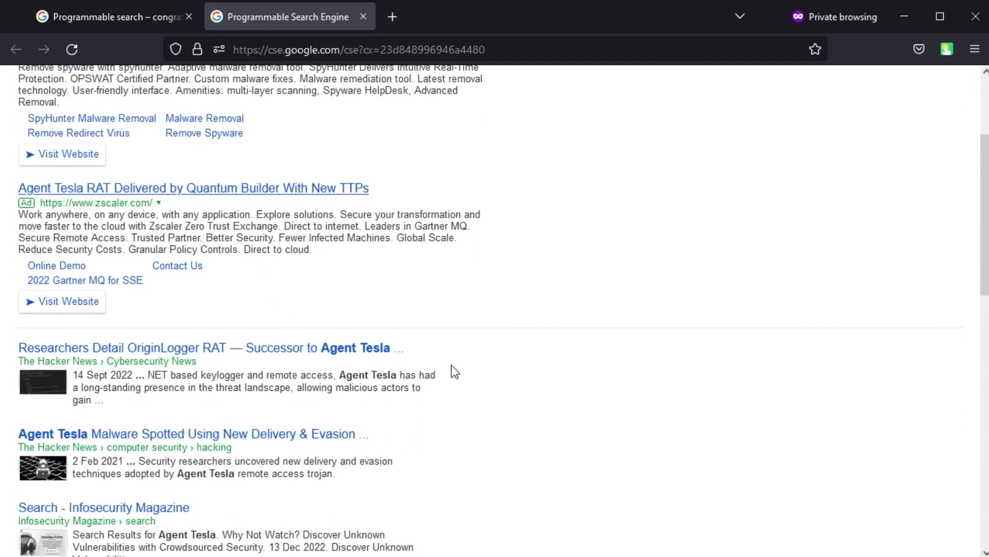
scroll(453, 356, "down", 2)
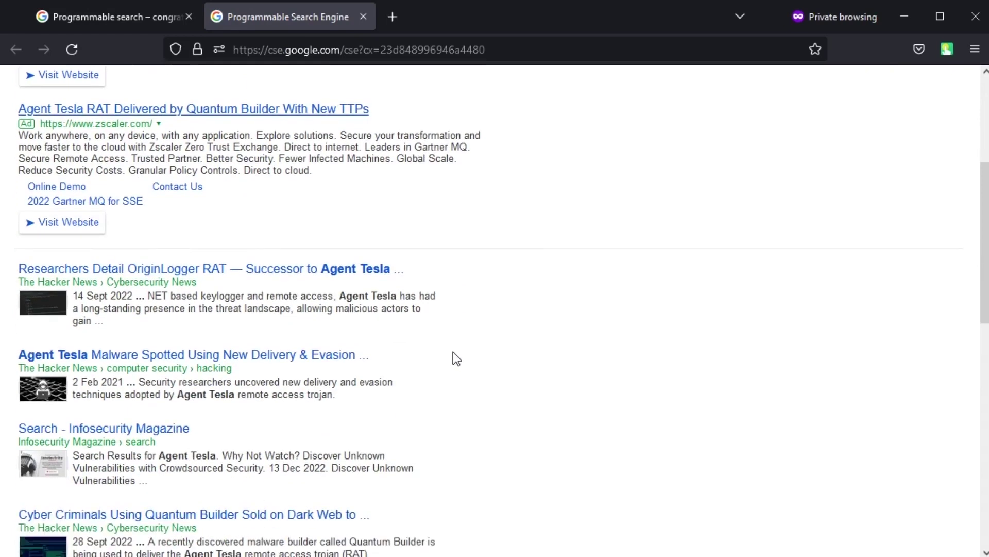
scroll(453, 352, "down", 2)
scroll(453, 352, "down", 2)
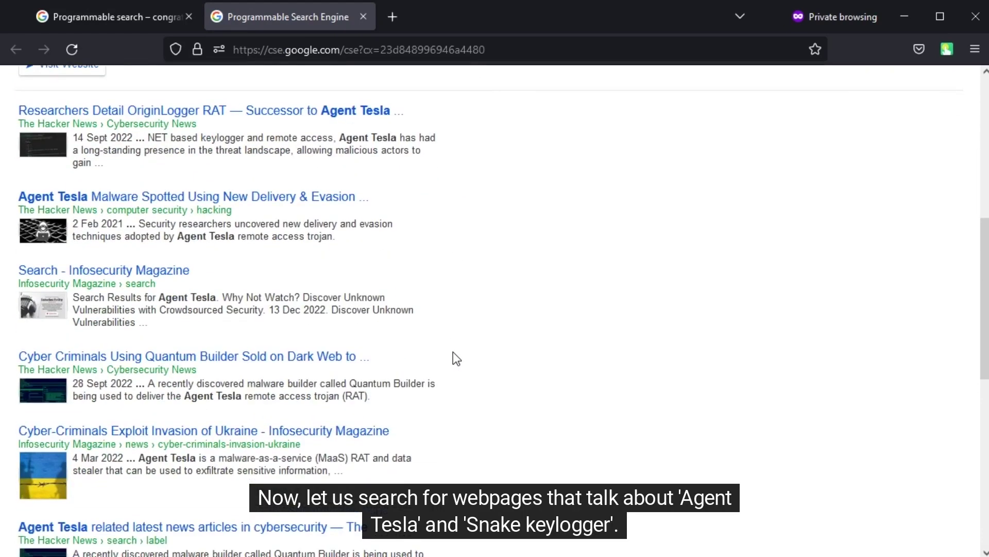
- Extend the custom engine's query to "agent tesla" AND "snake keylogger" and run the search
scroll(453, 351, "up", 8)
left_click(144, 93)
type("AND")
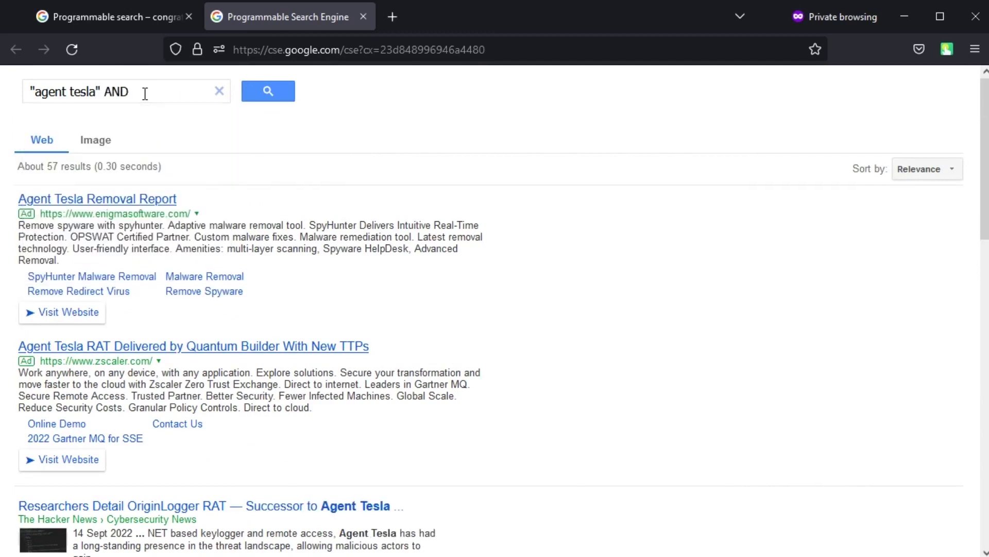
type(" \"\"snake keylogger")
key("Return")
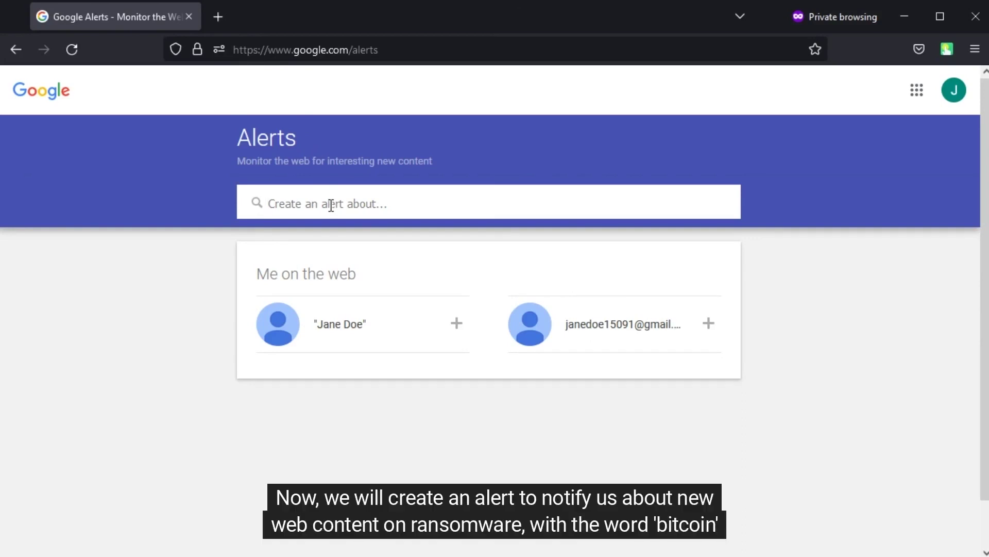
- In Google Alerts, create an alert for the query ransomware inurl:bitcoin
type("ransomwa")
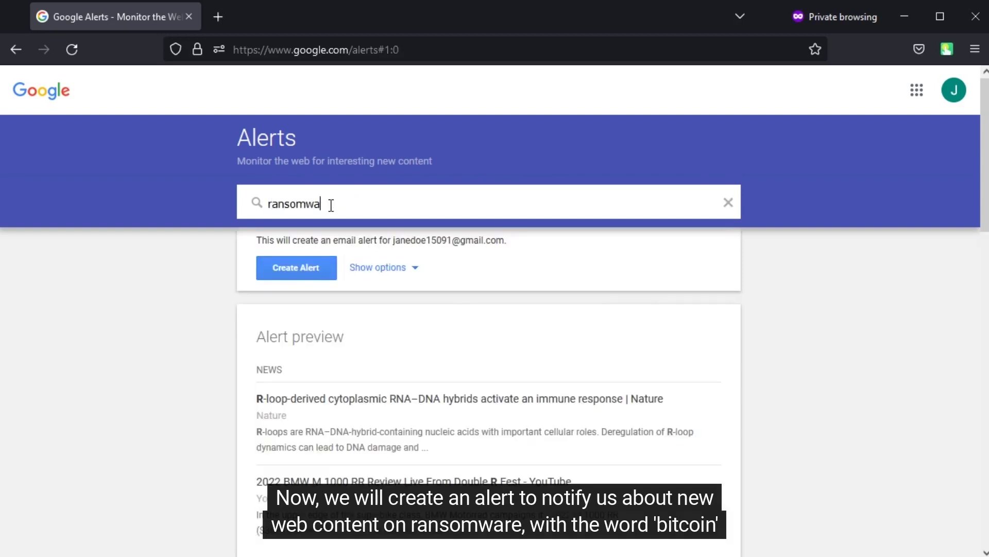
type("re inur")
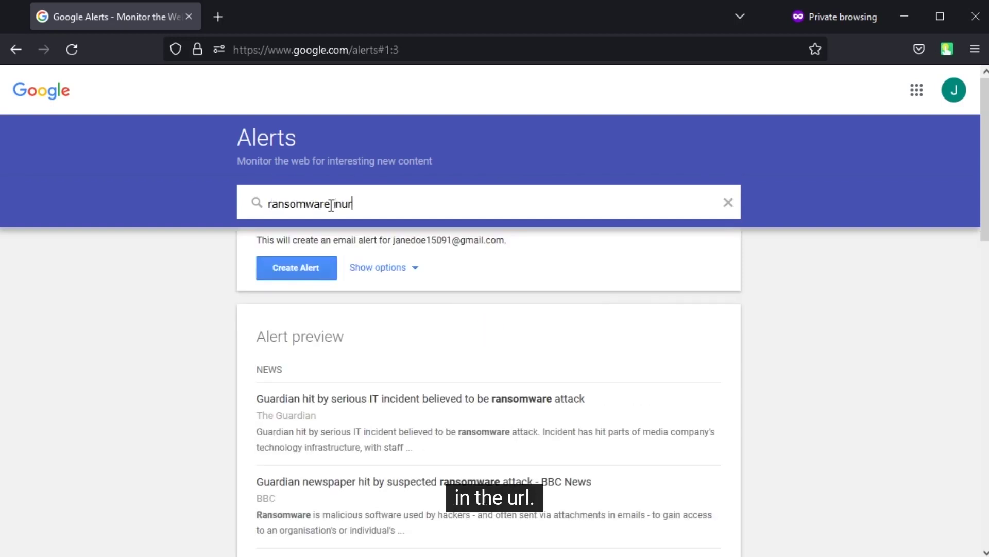
type("l:")
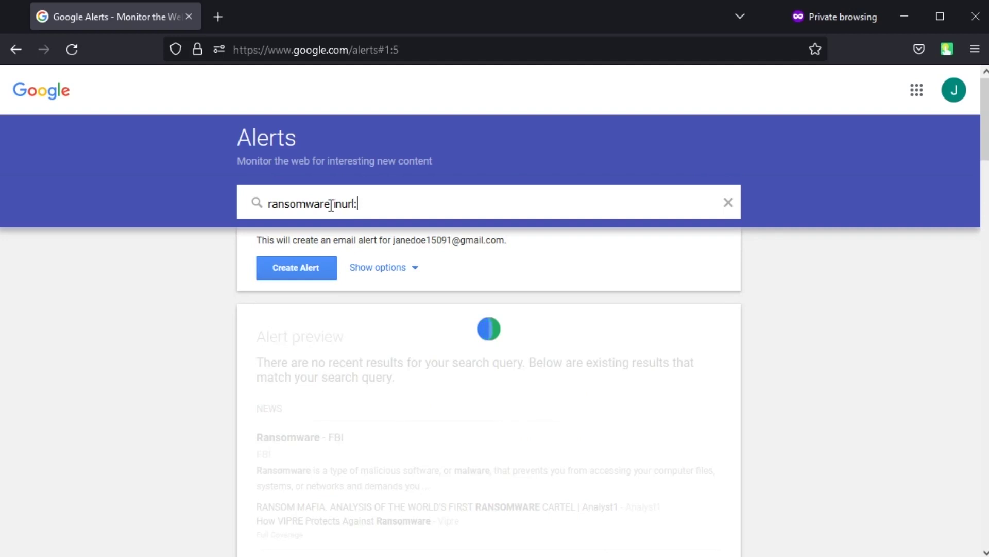
type("bitcoin")
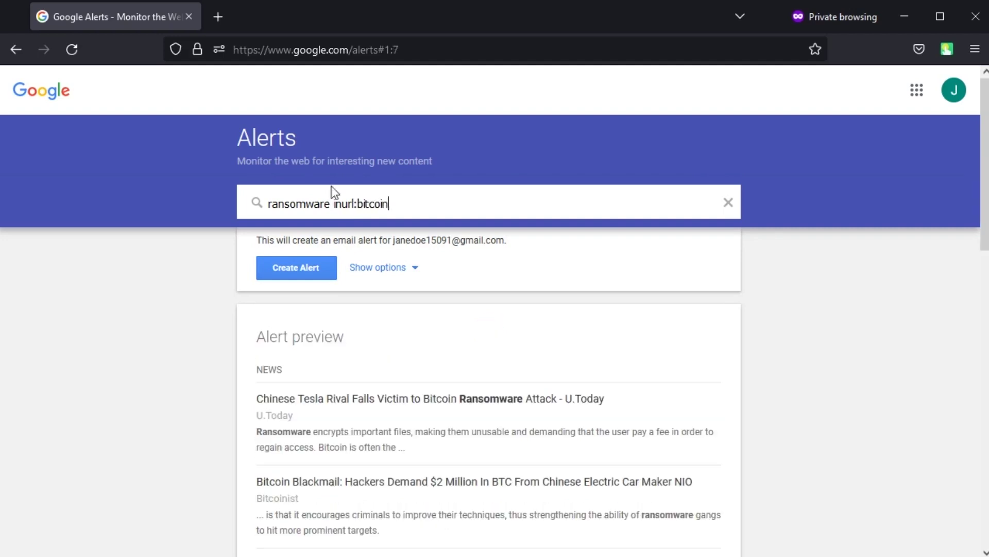
left_click(307, 269)
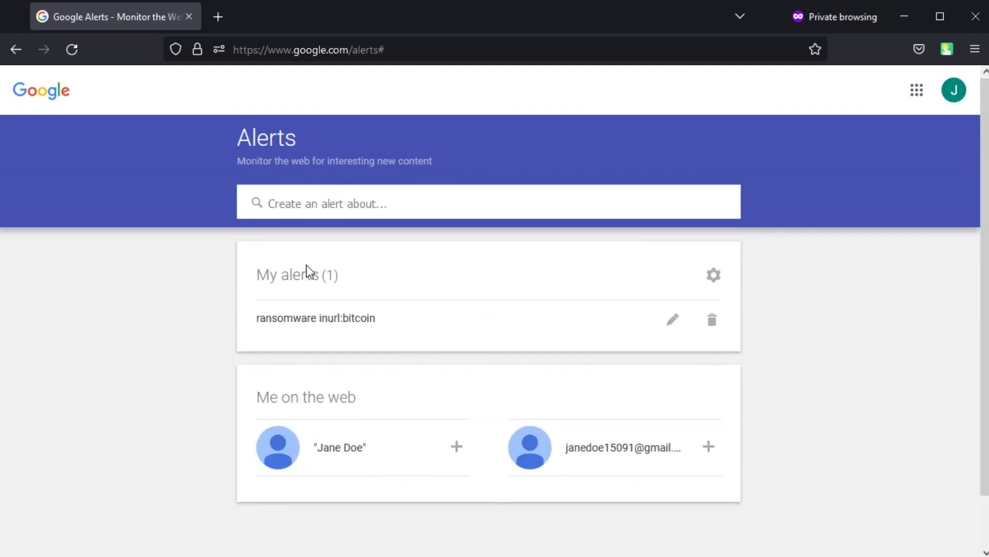
- Open the ransomware inurl:bitcoin alert for editing and review its delivery options and the preview of matching pages
left_click(673, 320)
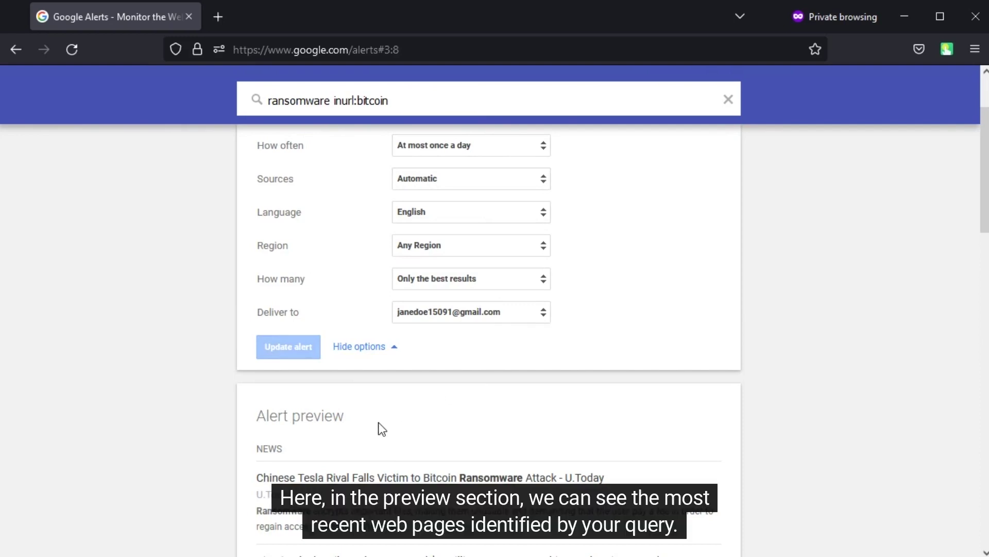
scroll(382, 429, "down", 2)
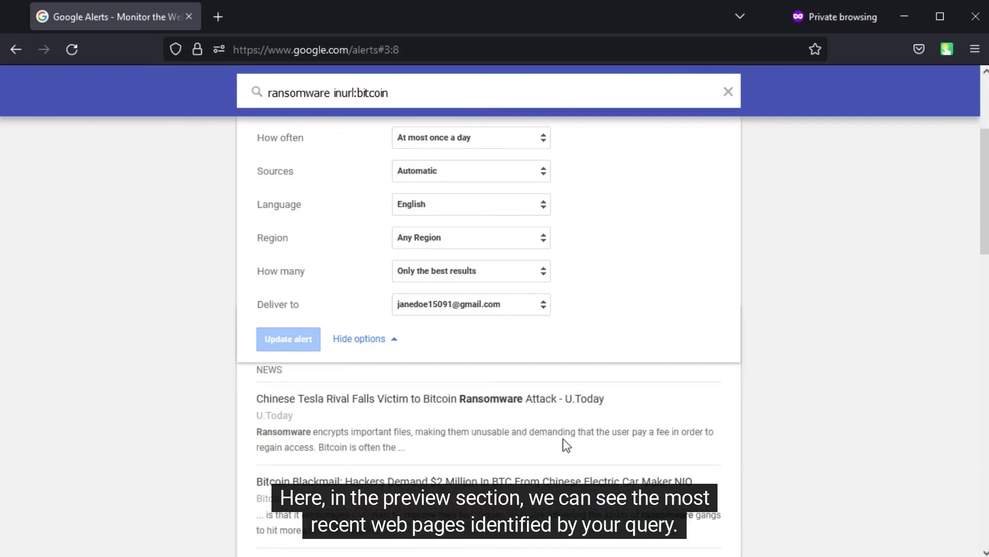
scroll(564, 442, "down", 2)
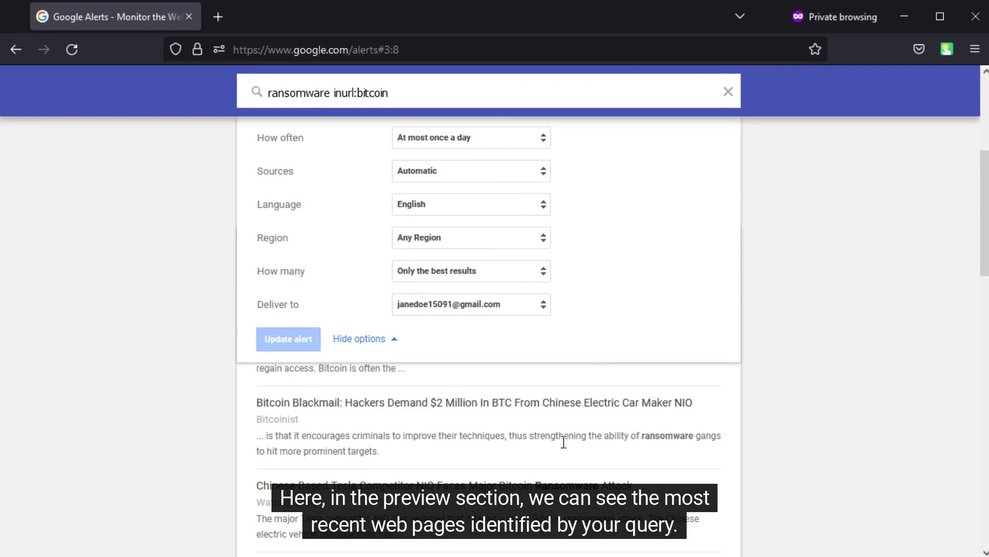
scroll(561, 494, "down", 2)
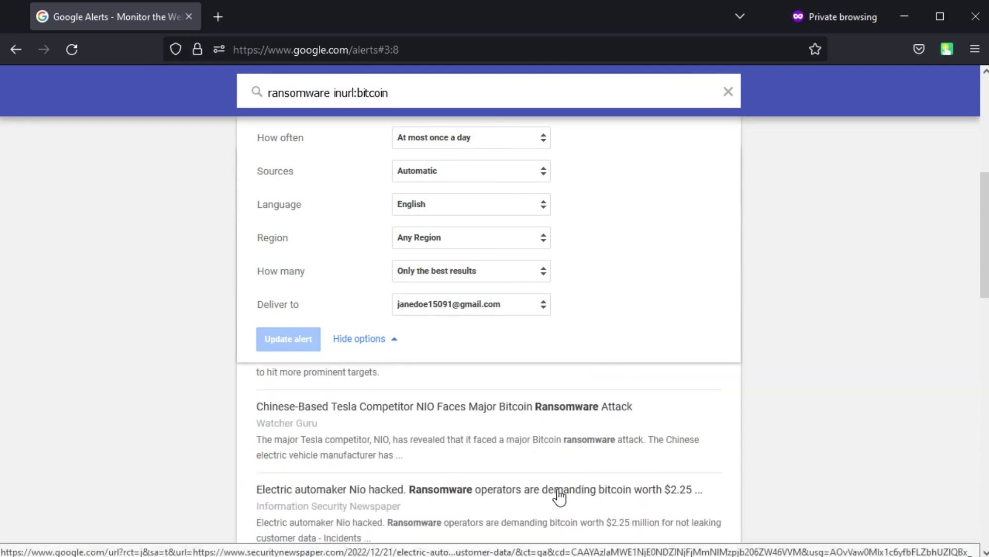